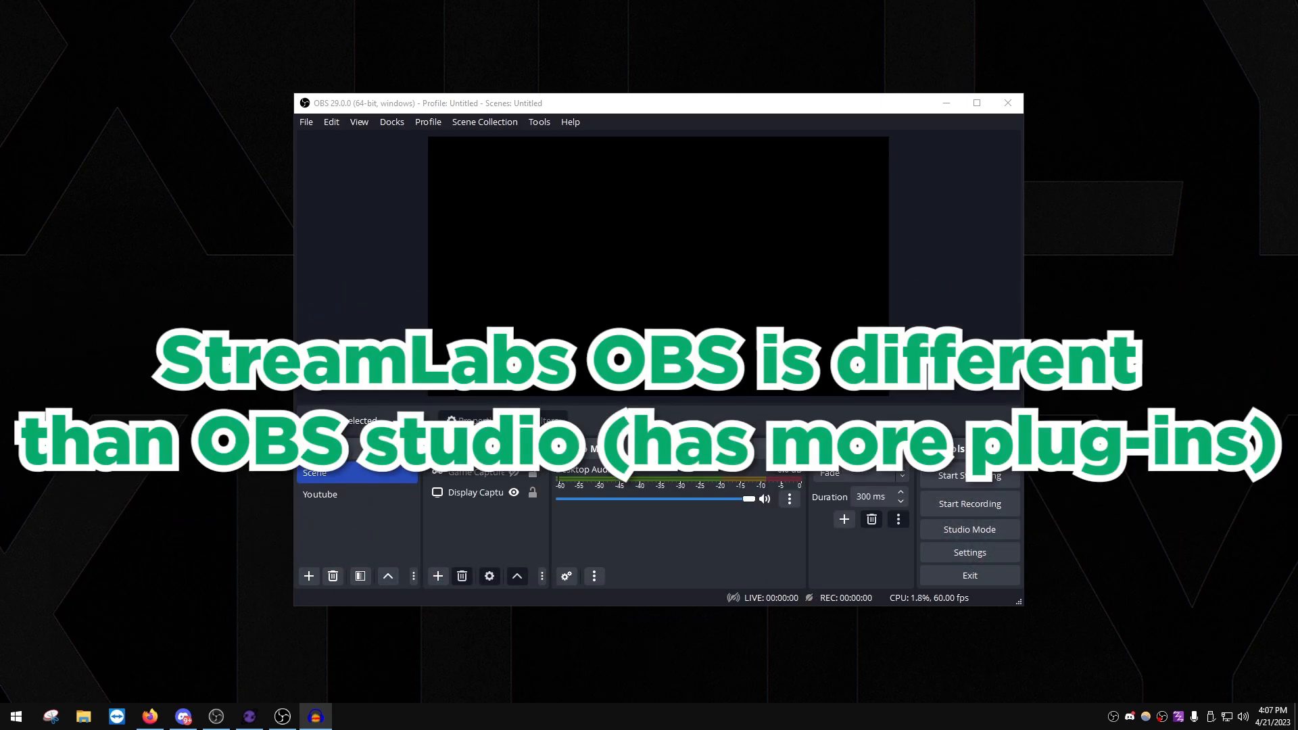
# Step: Switch to the OBS Studio window with Alt+Tab
pyautogui.hotkey('alt', 'Tab')
pyautogui.hotkey('alt', 'Tab')
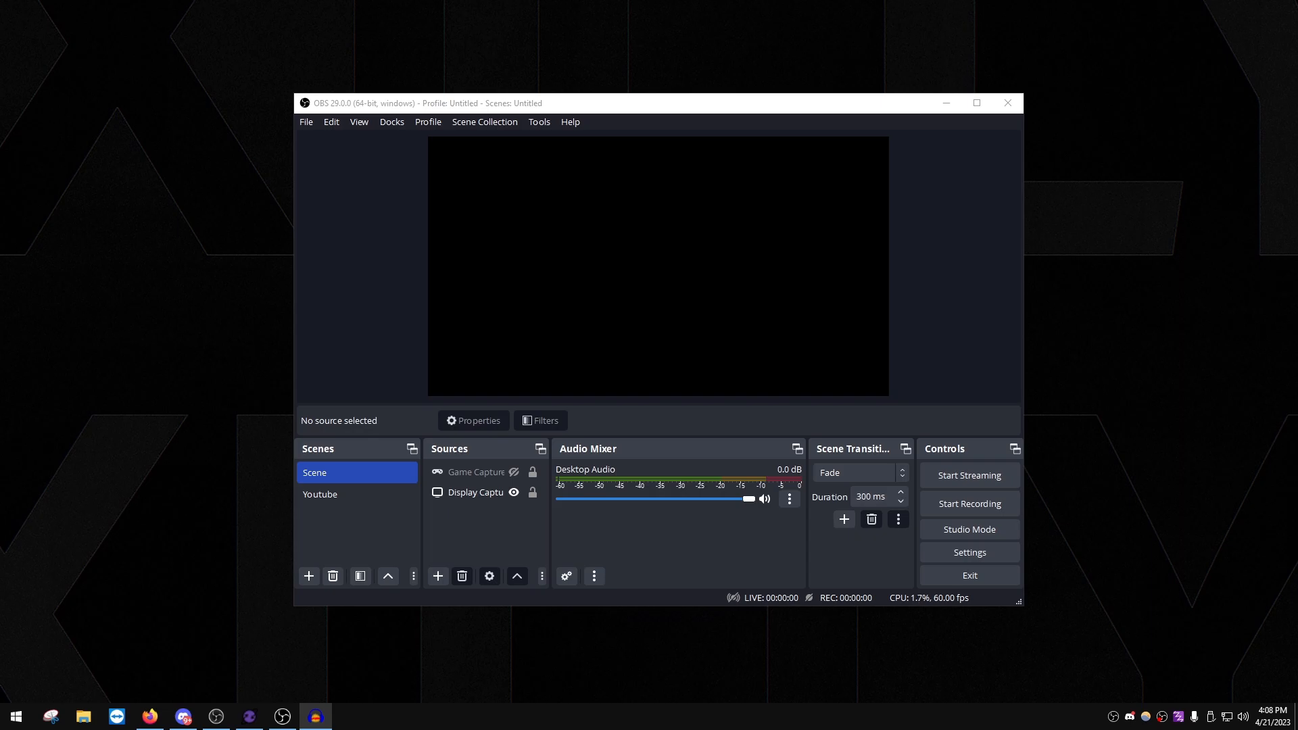
# Step: Review the Twitch server list on the Stream page, leaving the server on Auto
pyautogui.click(951, 553)
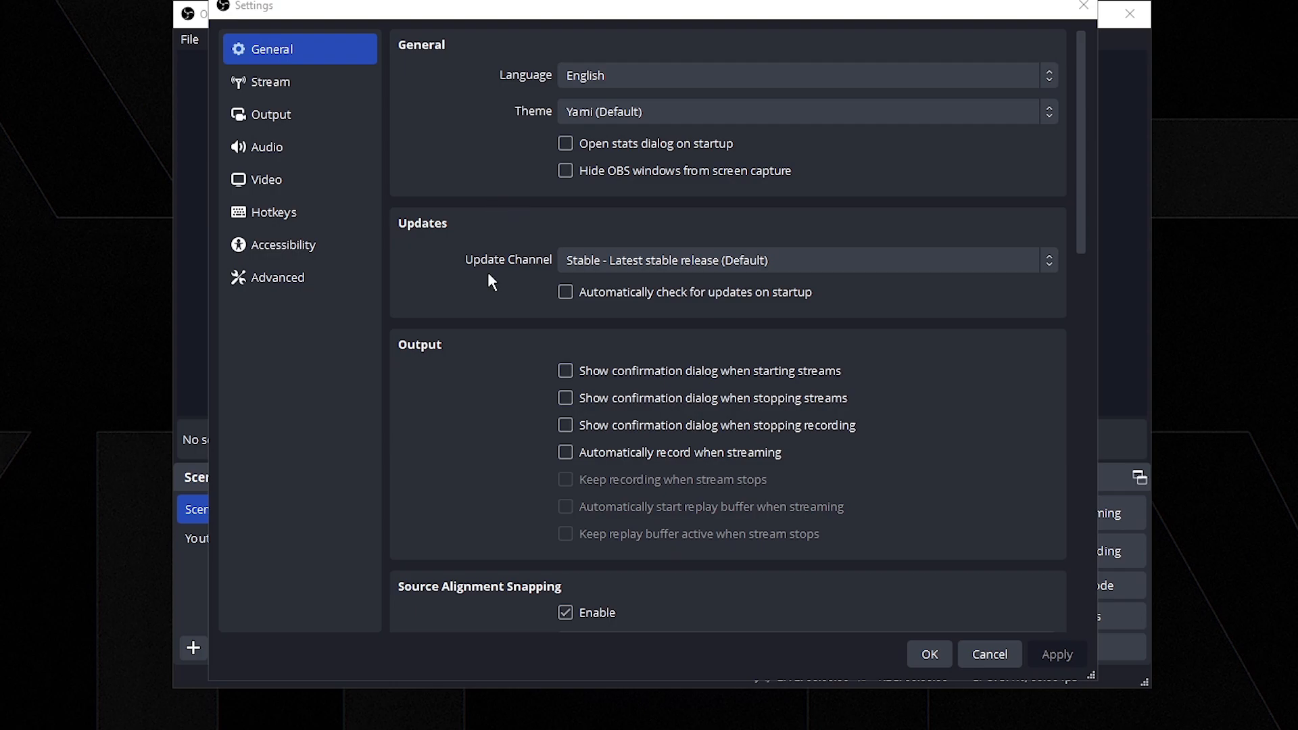
pyautogui.scroll(-5, 493, 275)
pyautogui.click(286, 84)
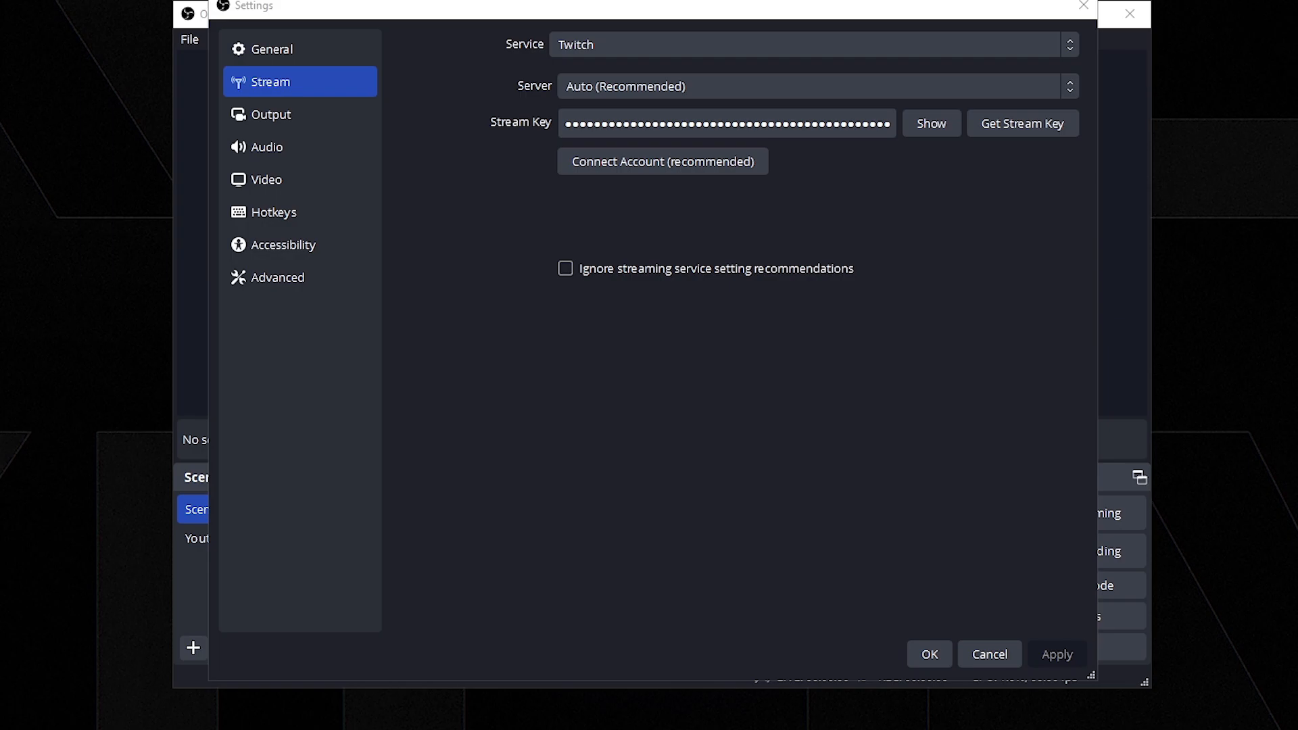
pyautogui.click(811, 85)
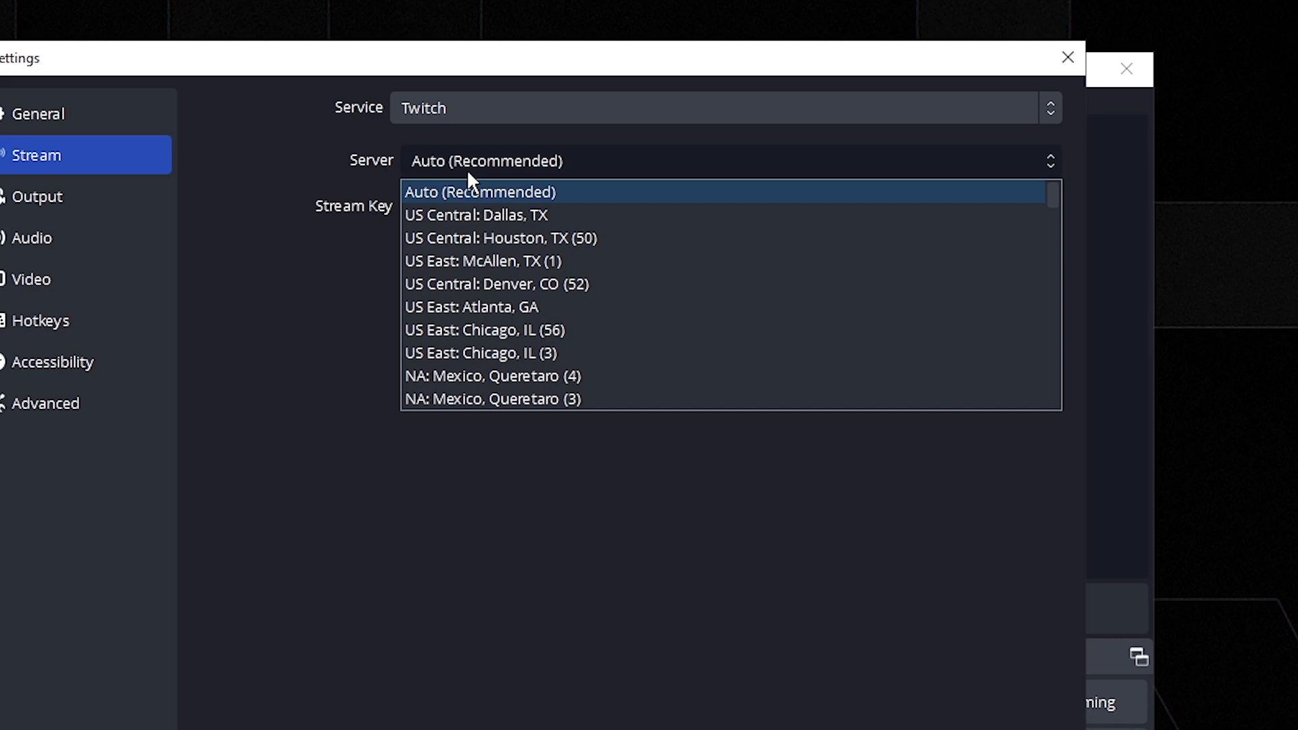
pyautogui.click(467, 169)
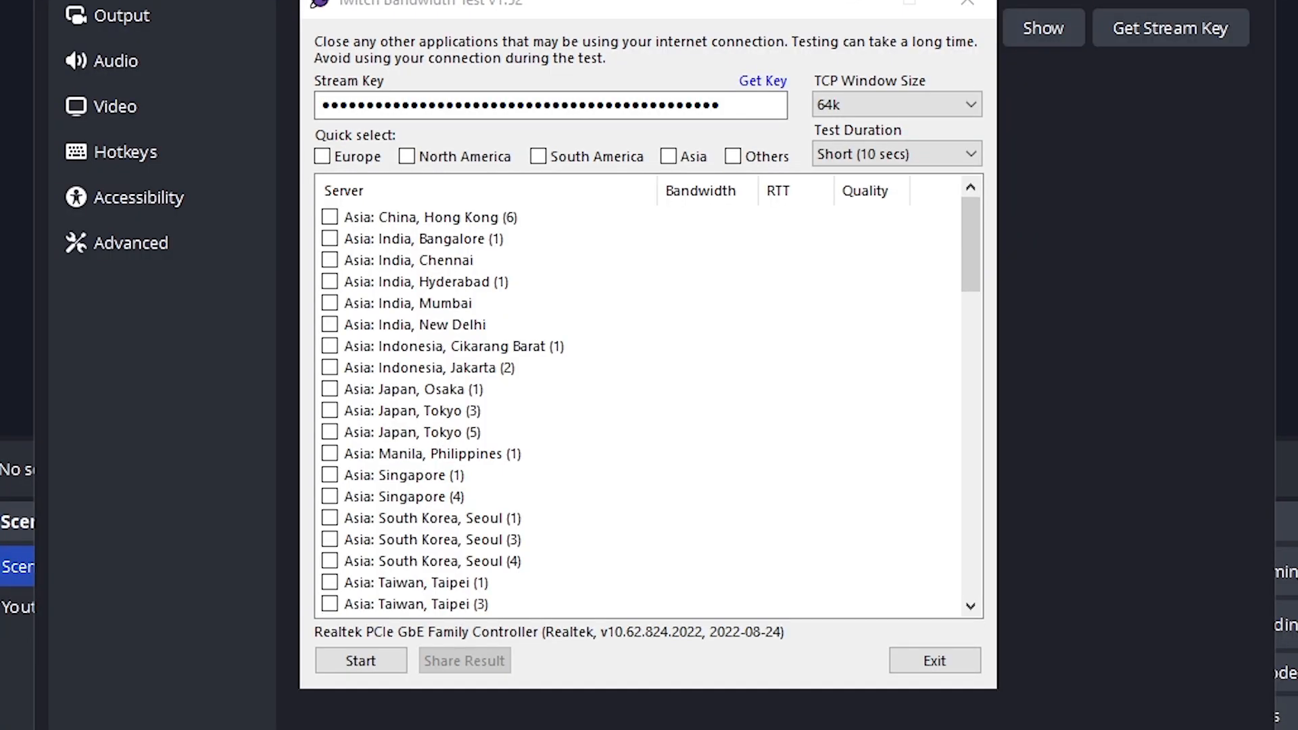
# Step: Run a 10-second bandwidth test of the North America servers with TCP window size Automatic (OBS)
pyautogui.click(406, 108)
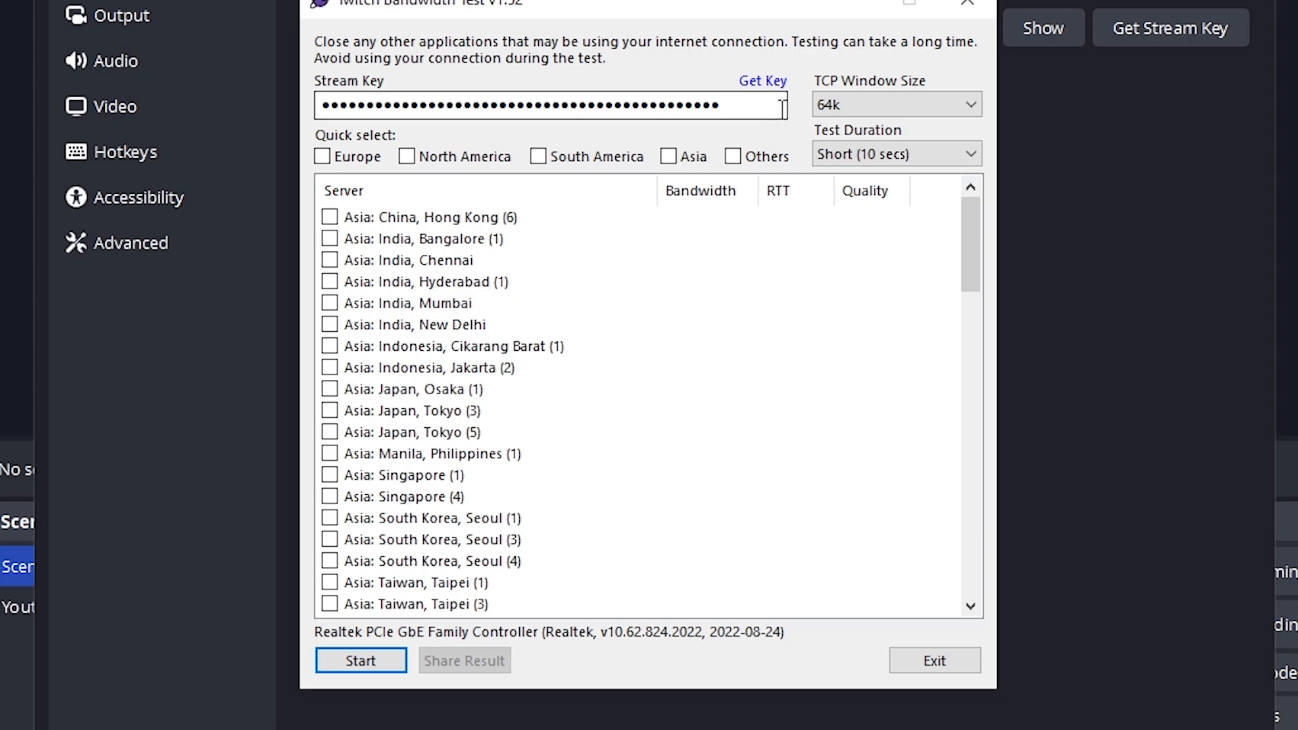
pyautogui.click(896, 105)
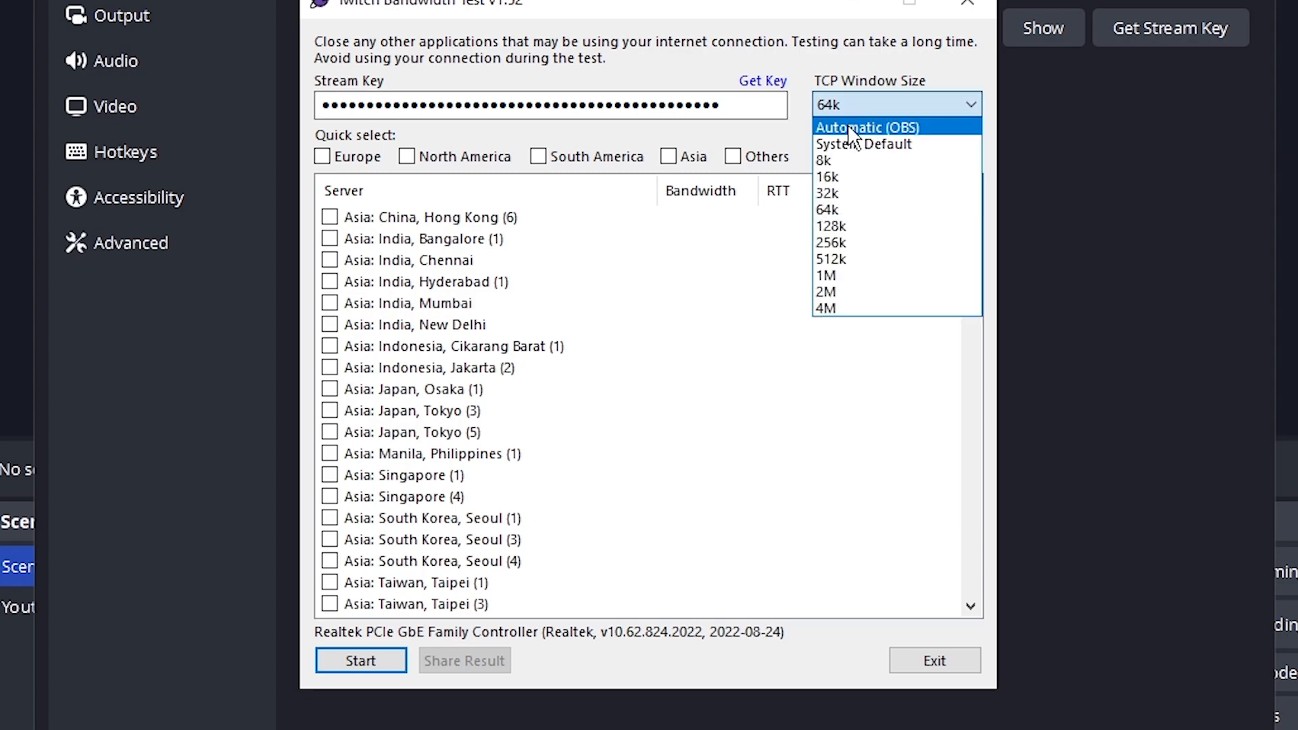
pyautogui.click(849, 130)
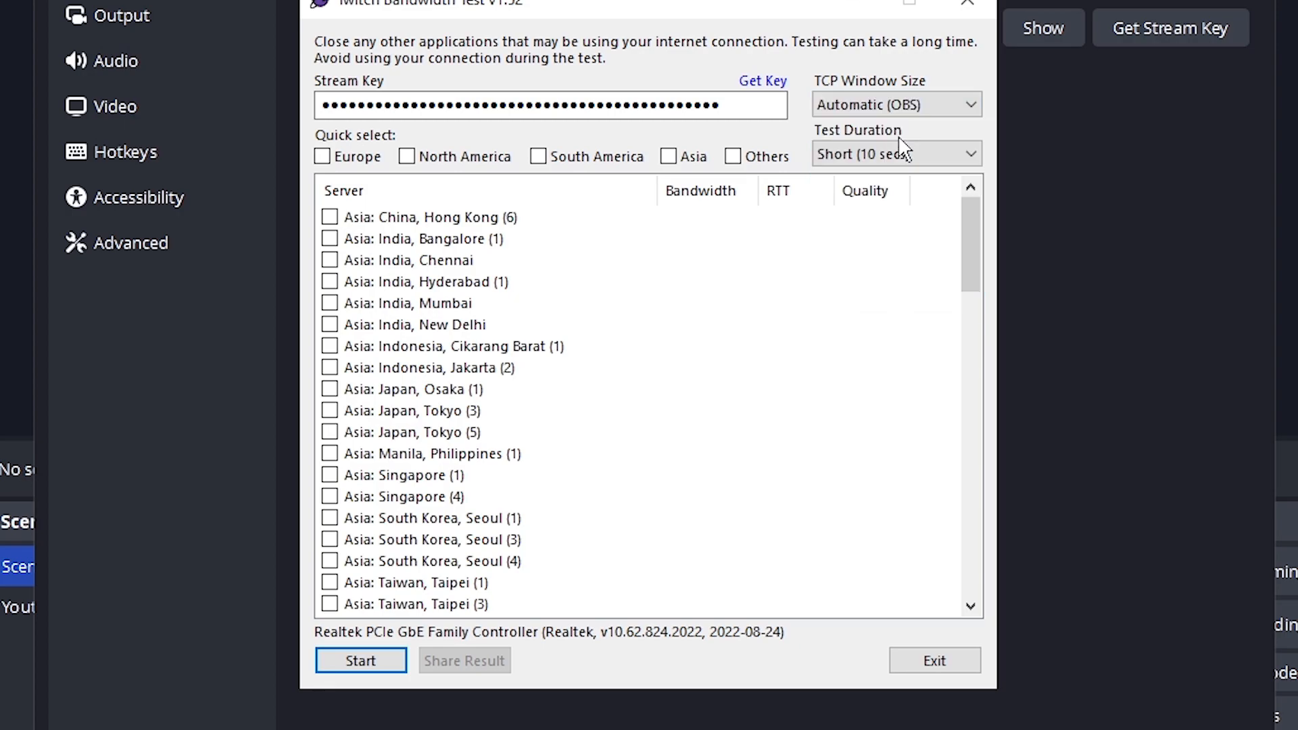
pyautogui.click(897, 153)
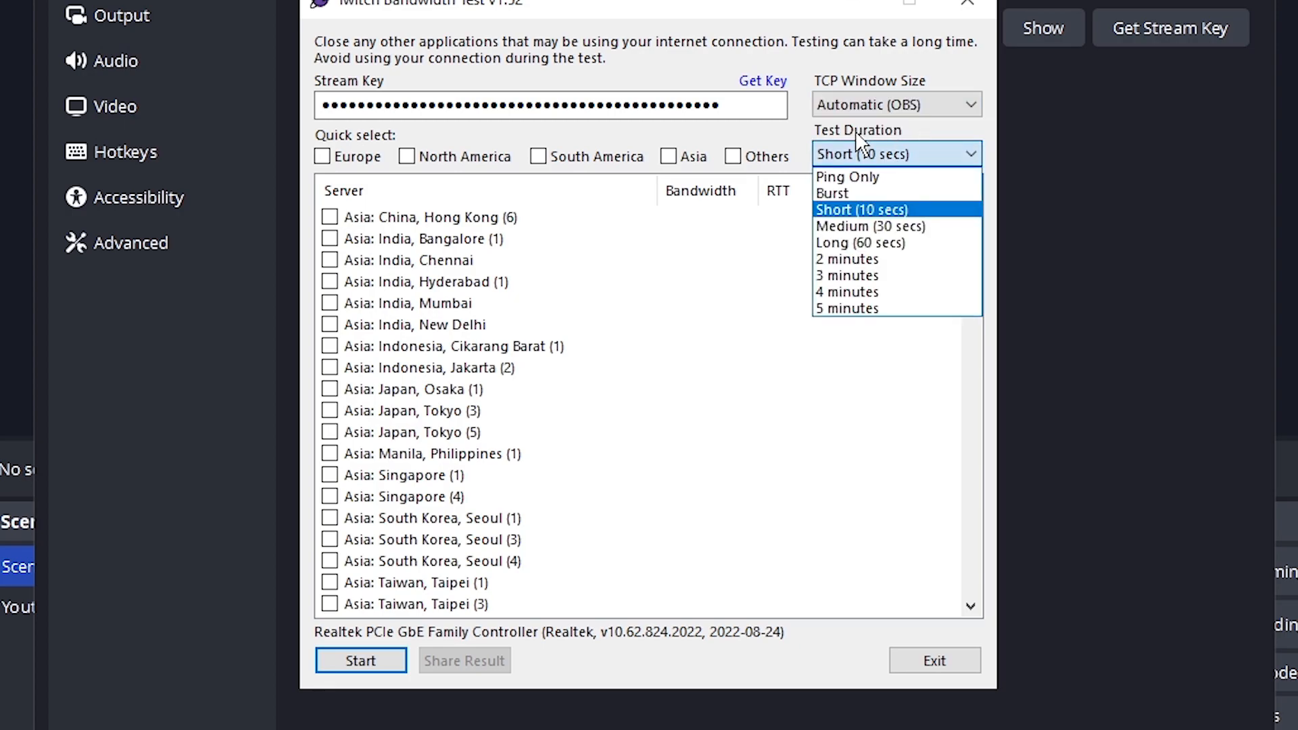
pyautogui.click(912, 153)
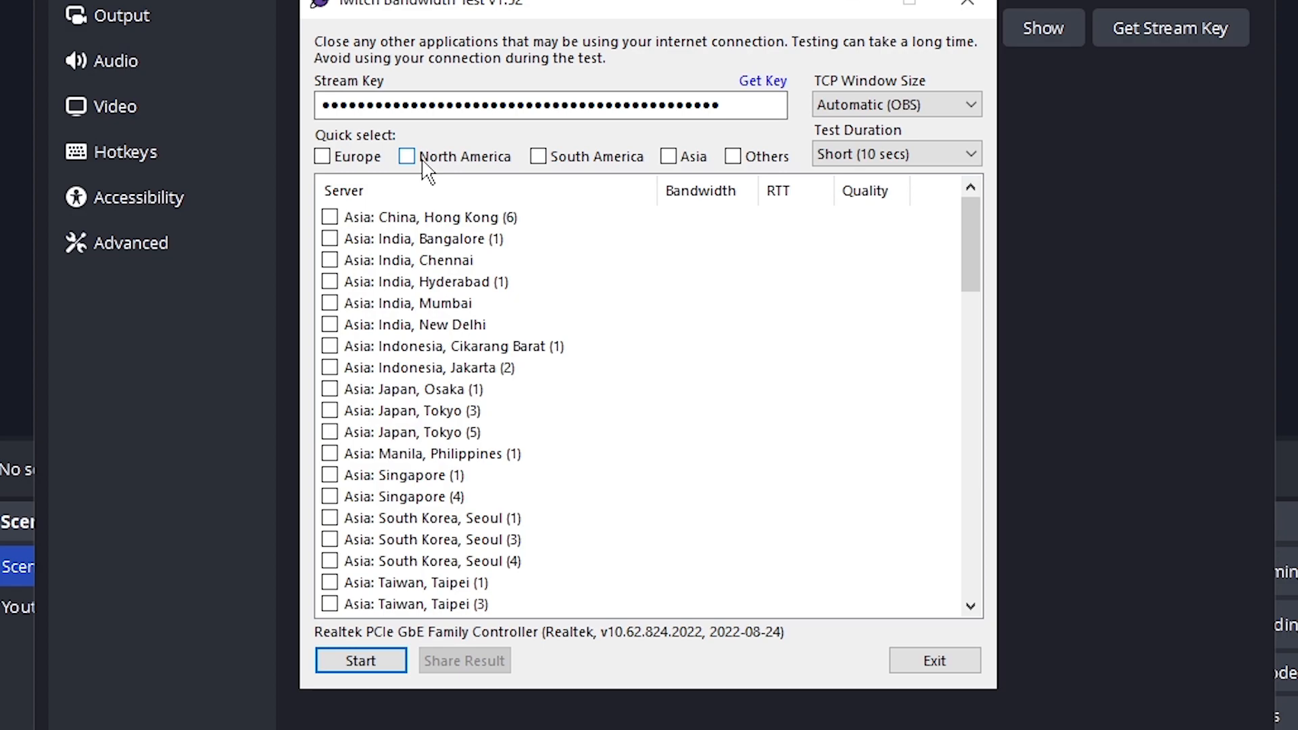
pyautogui.click(409, 156)
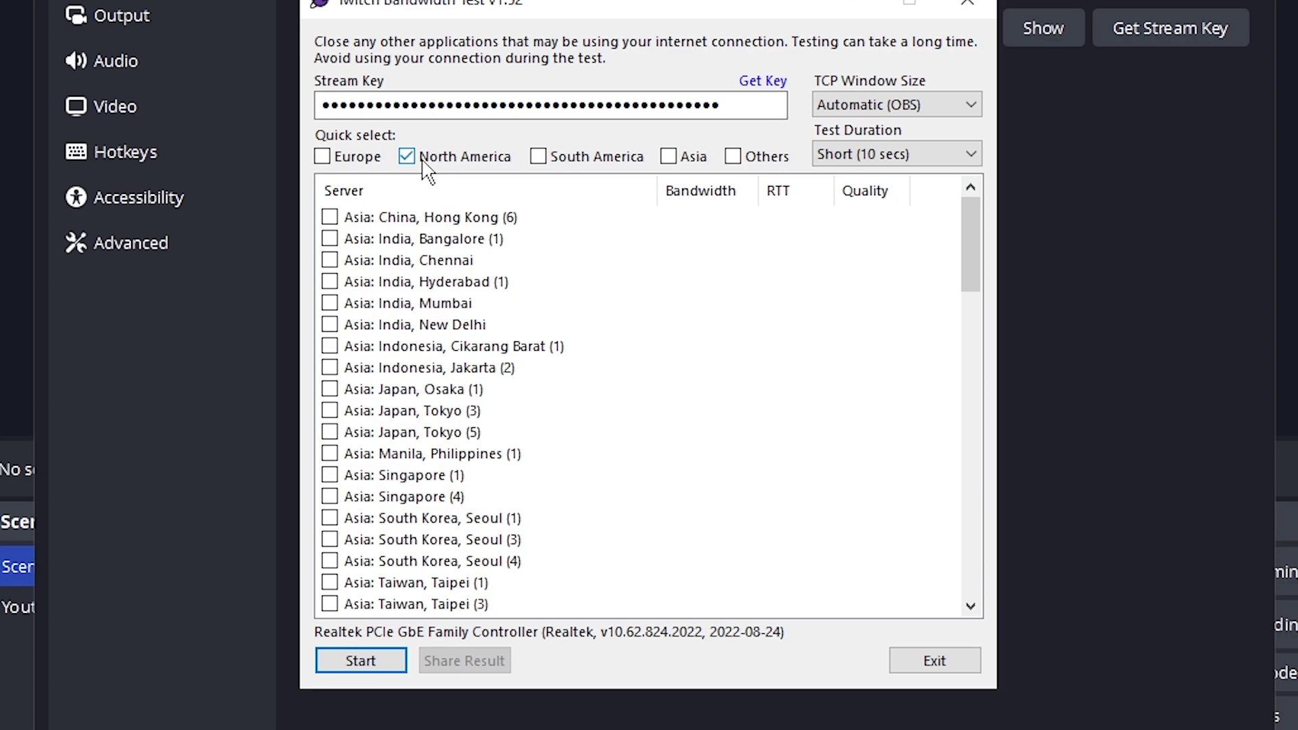
pyautogui.click(362, 661)
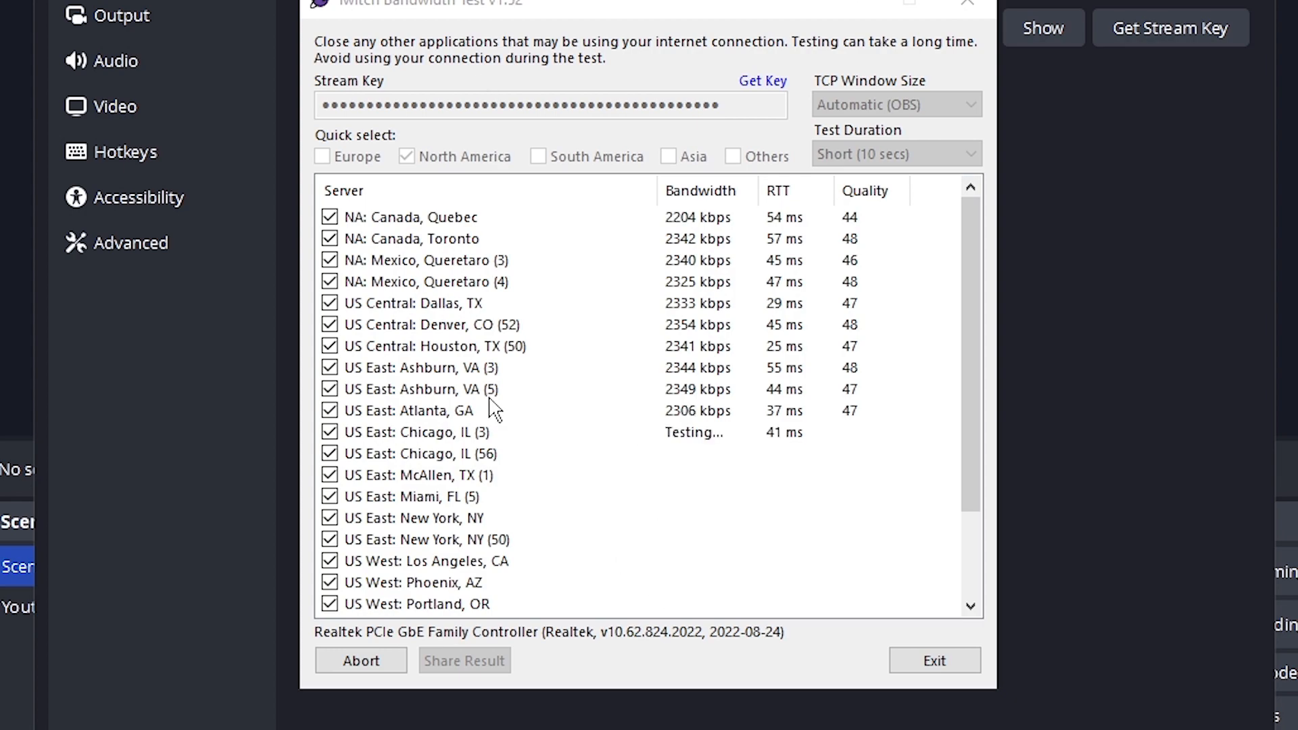
pyautogui.click(933, 660)
# Step: Set the Twitch streaming server to US Central: Houston, TX (50) and apply it
pyautogui.click(706, 117)
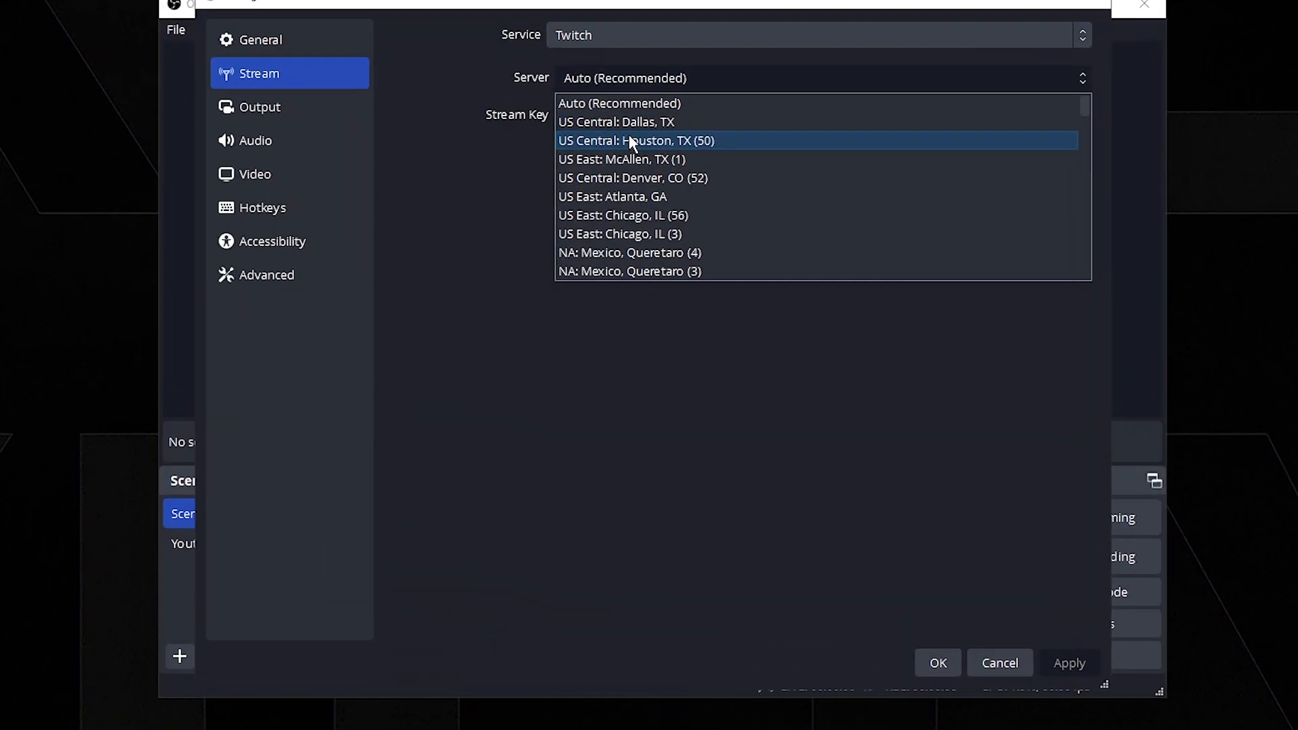
pyautogui.click(649, 132)
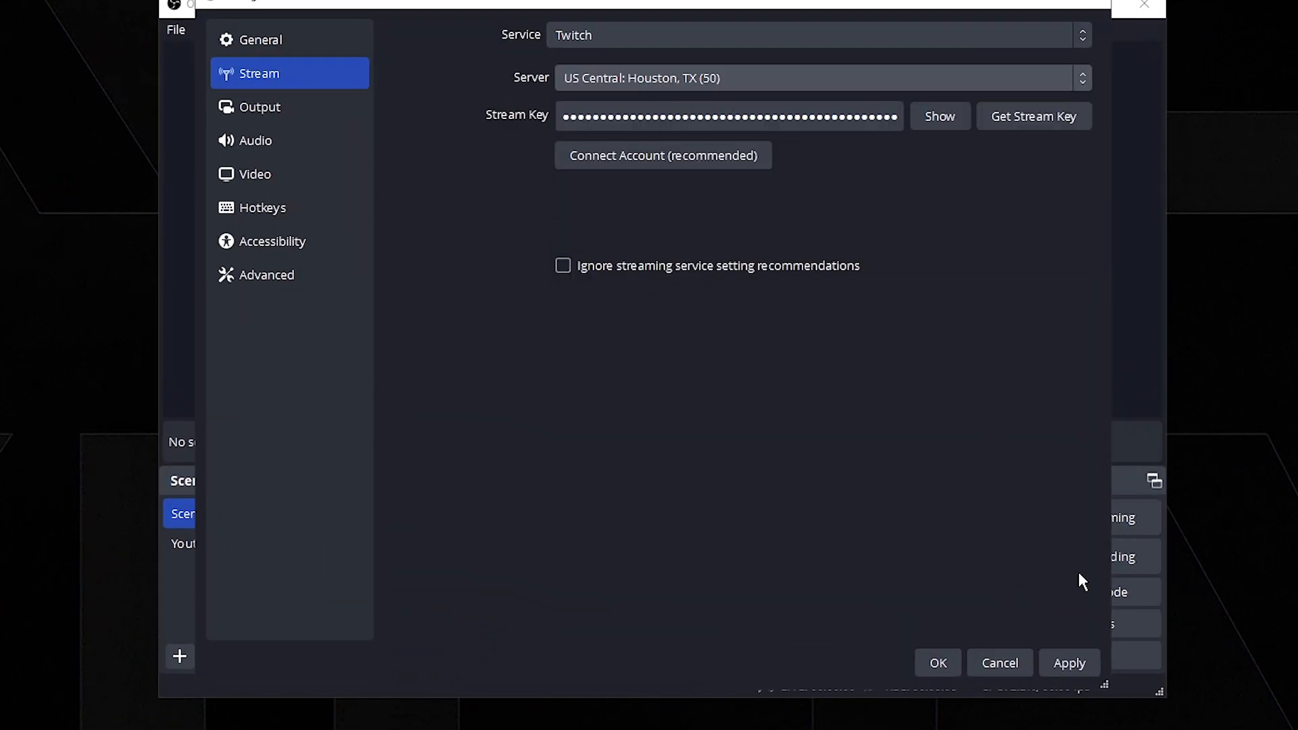
pyautogui.click(1070, 662)
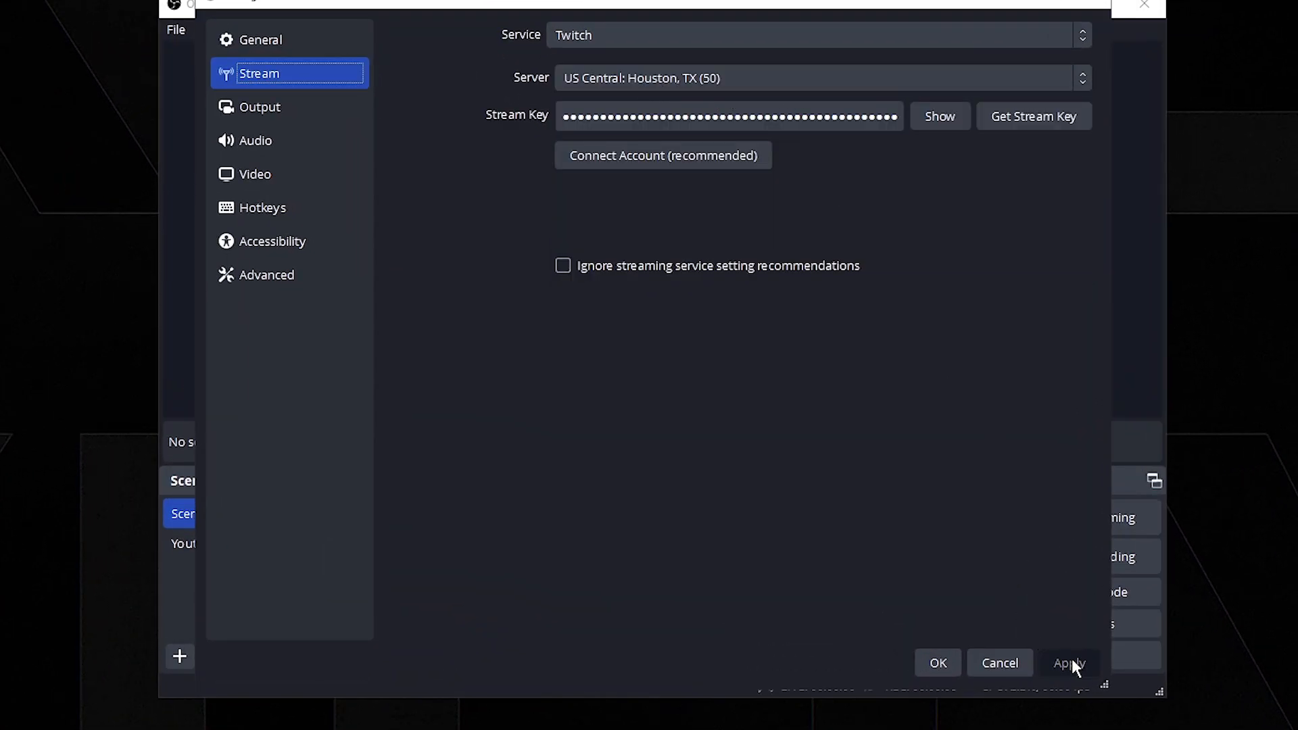
# Step: Set Output Mode to Advanced and keep NVIDIA NVENC H.264 as the streaming encoder
pyautogui.click(260, 107)
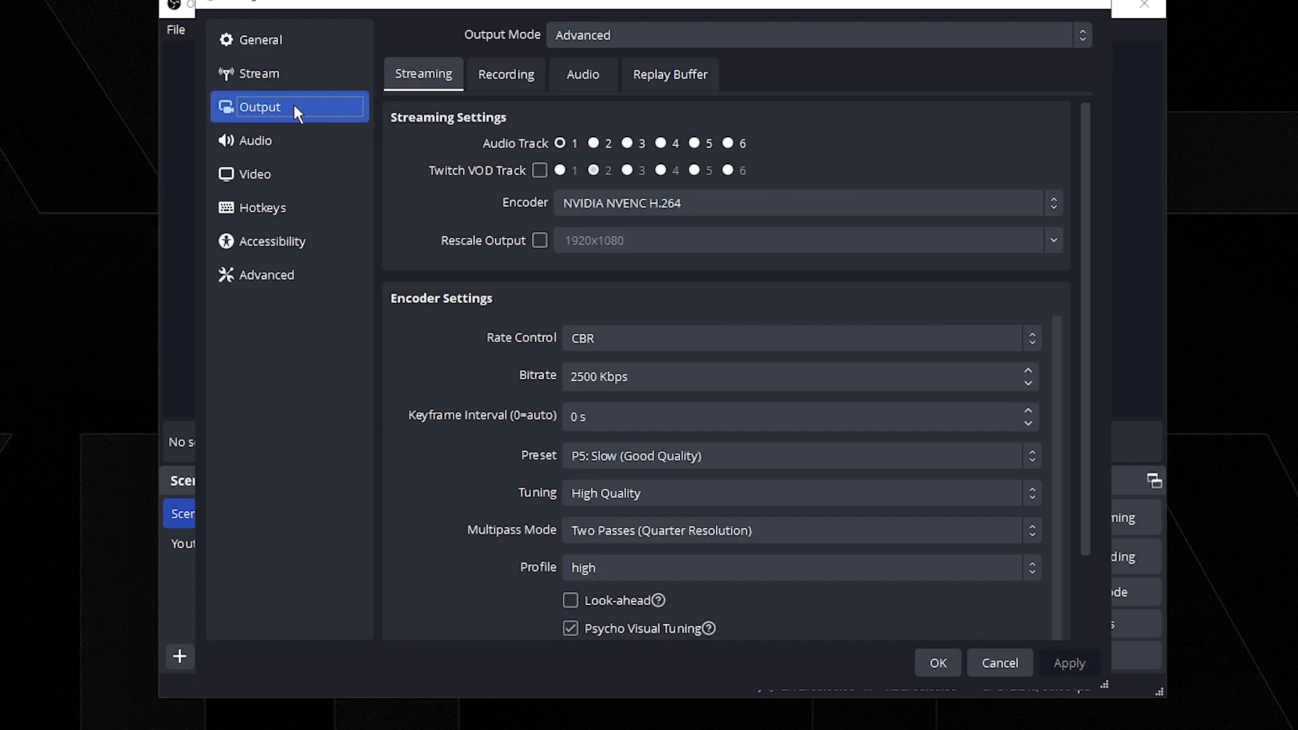
pyautogui.click(627, 35)
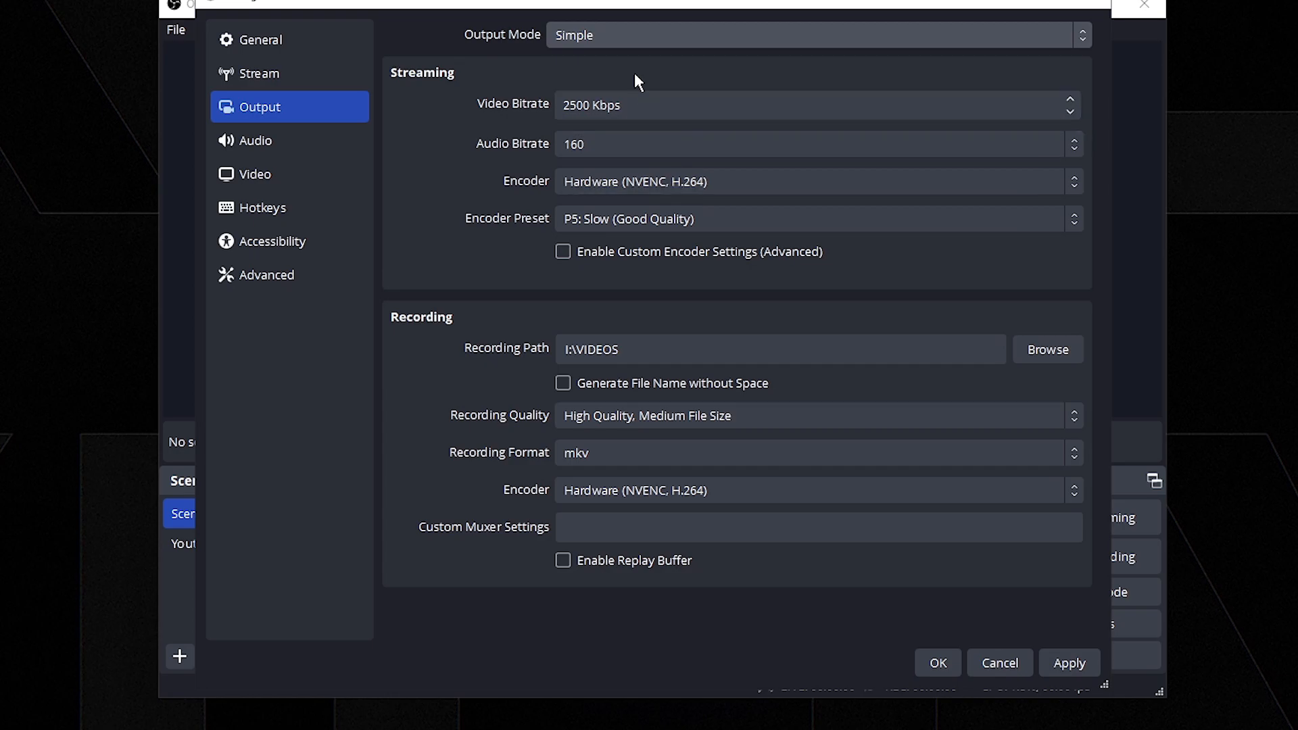
pyautogui.click(564, 35)
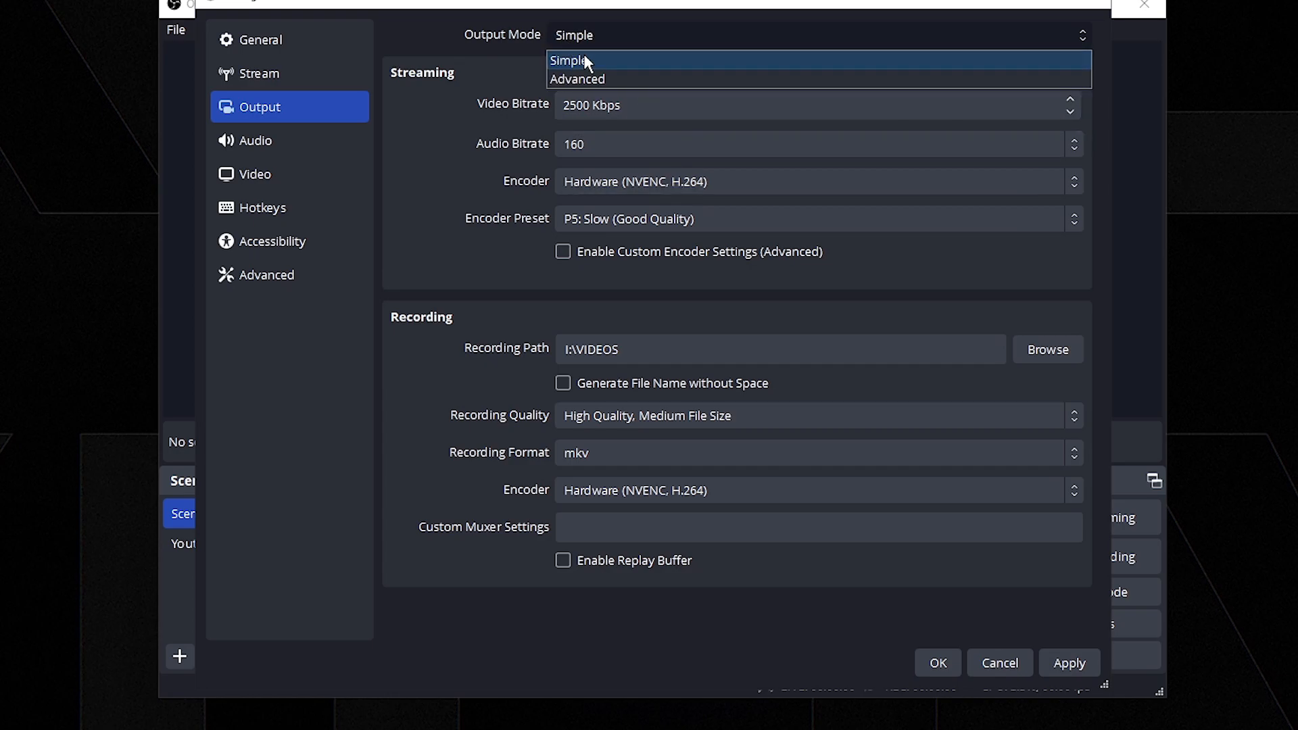
pyautogui.click(593, 75)
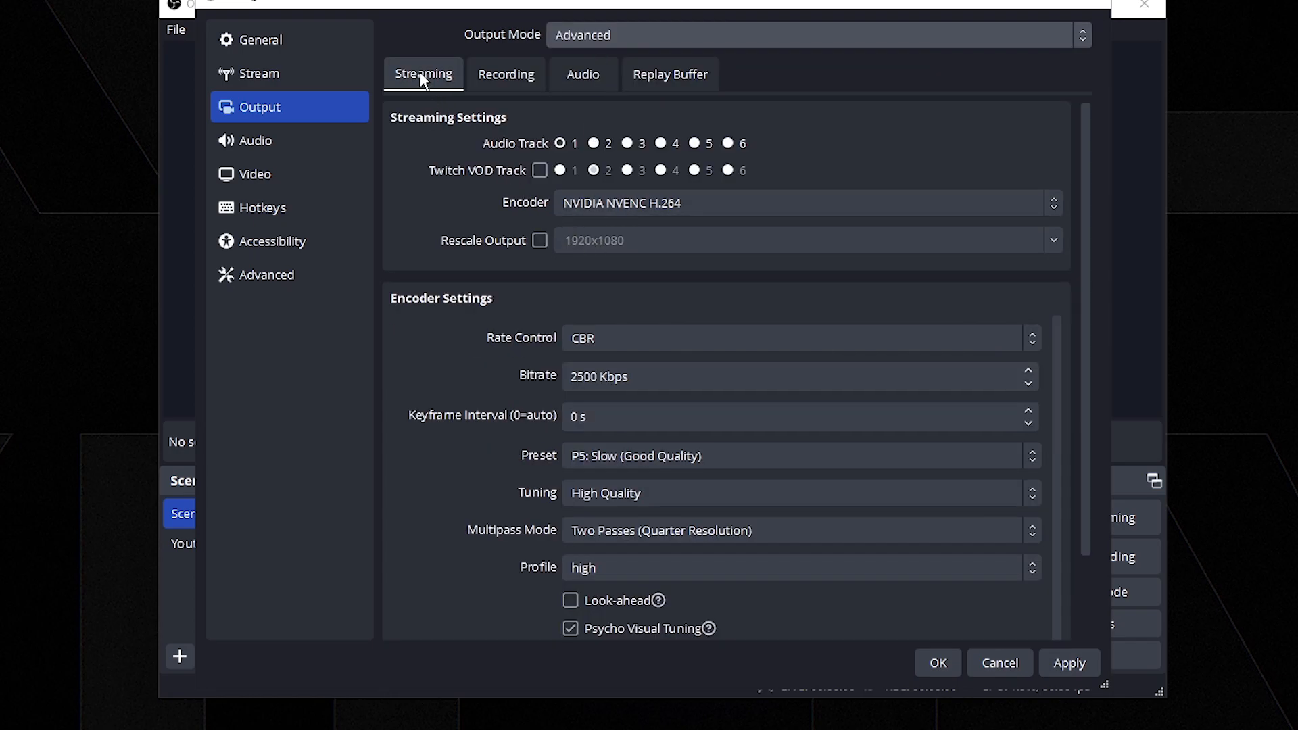
pyautogui.click(567, 201)
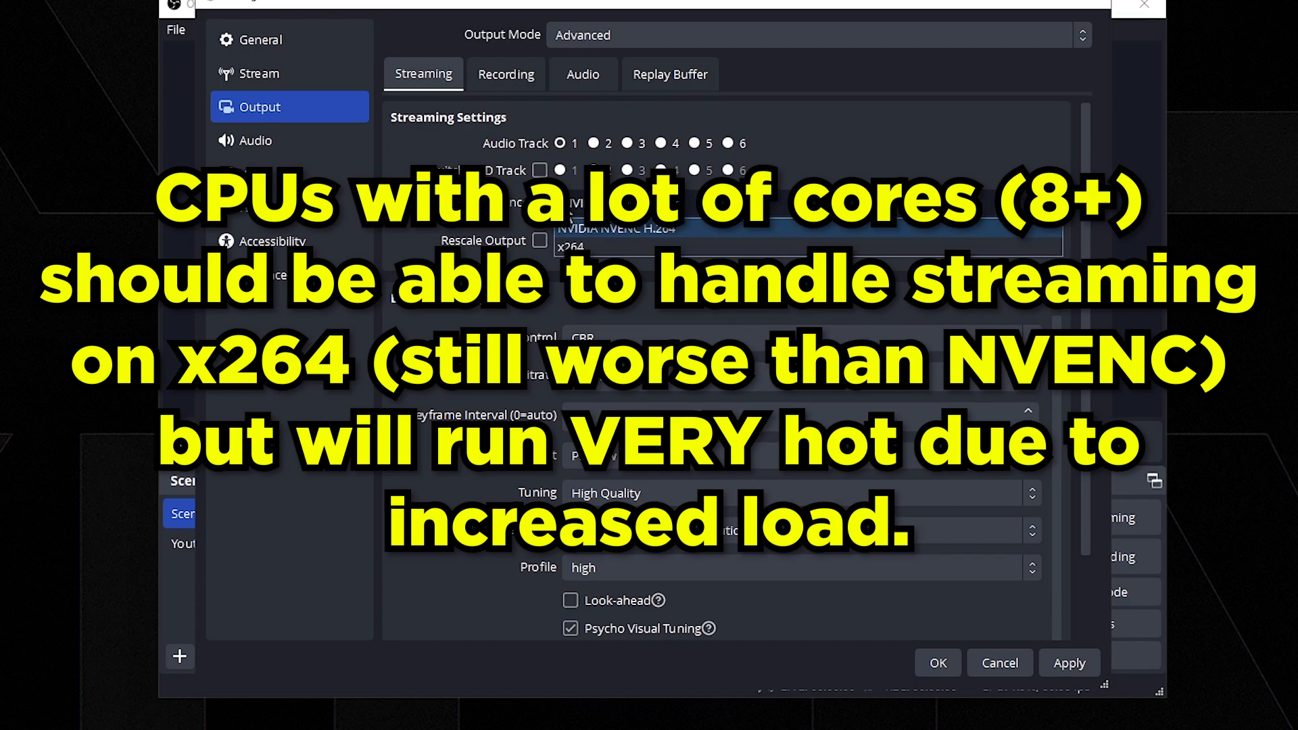
pyautogui.click(781, 203)
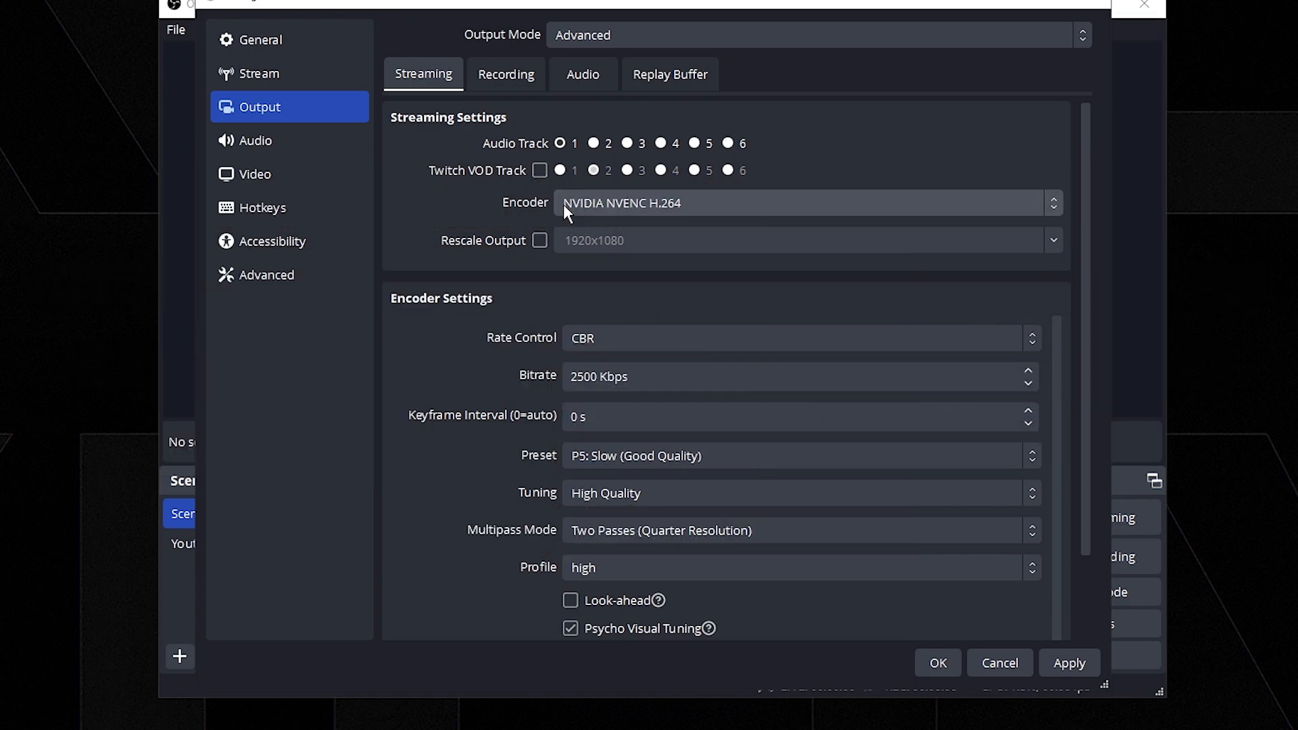
# Step: Enable Rescale Output for streaming, keeping the resolution at 1920x1080
pyautogui.click(539, 240)
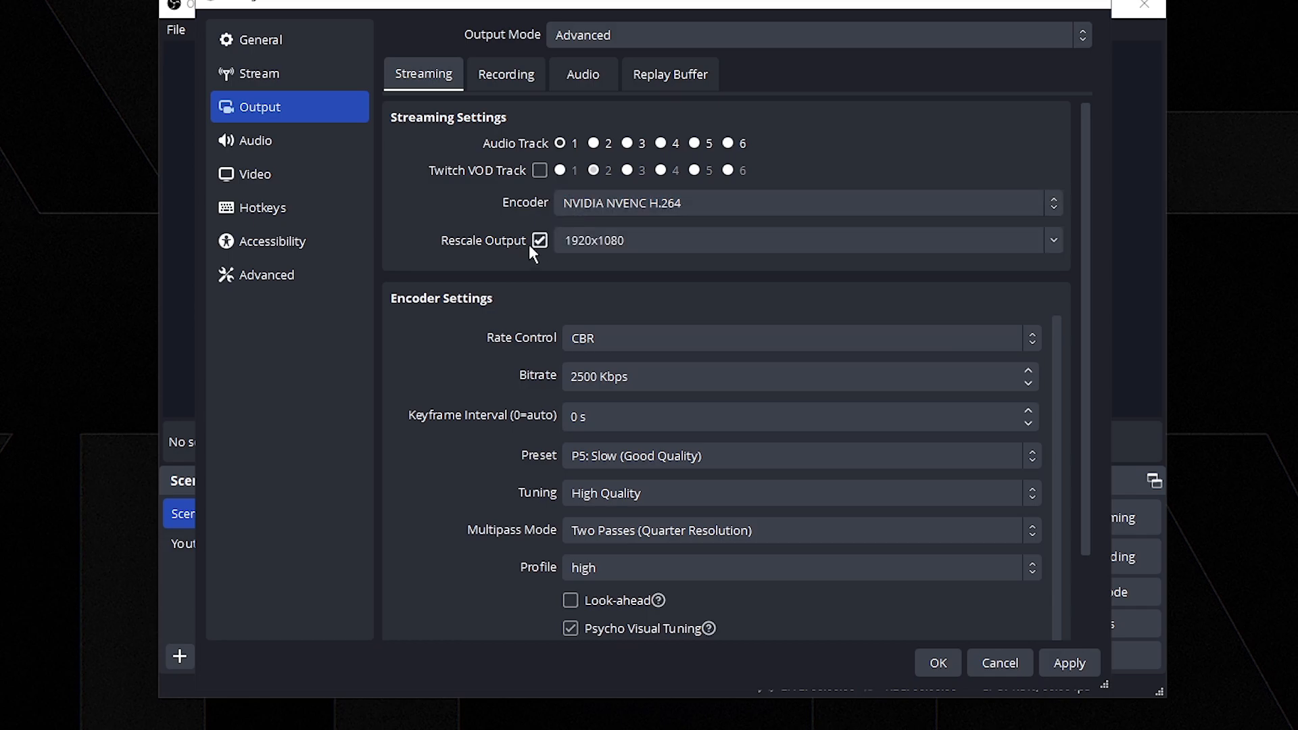
pyautogui.click(1053, 240)
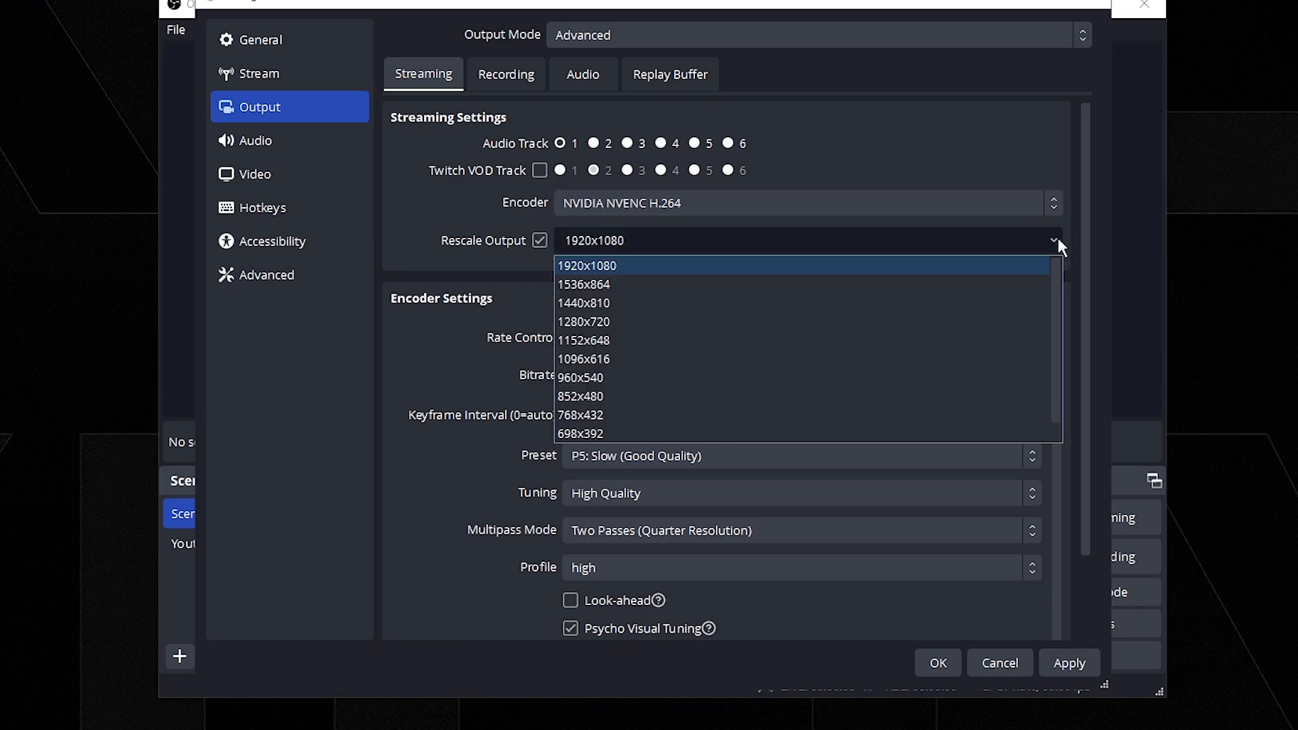
pyautogui.click(514, 298)
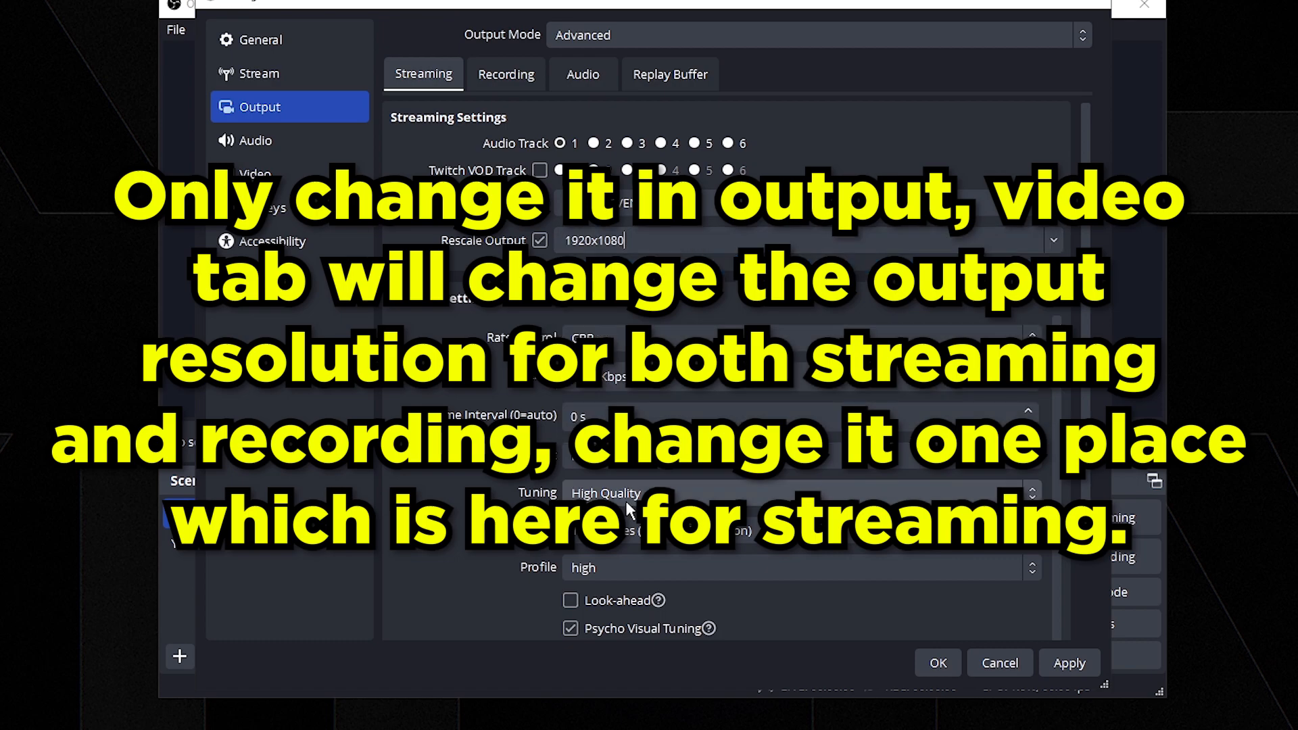
pyautogui.click(281, 178)
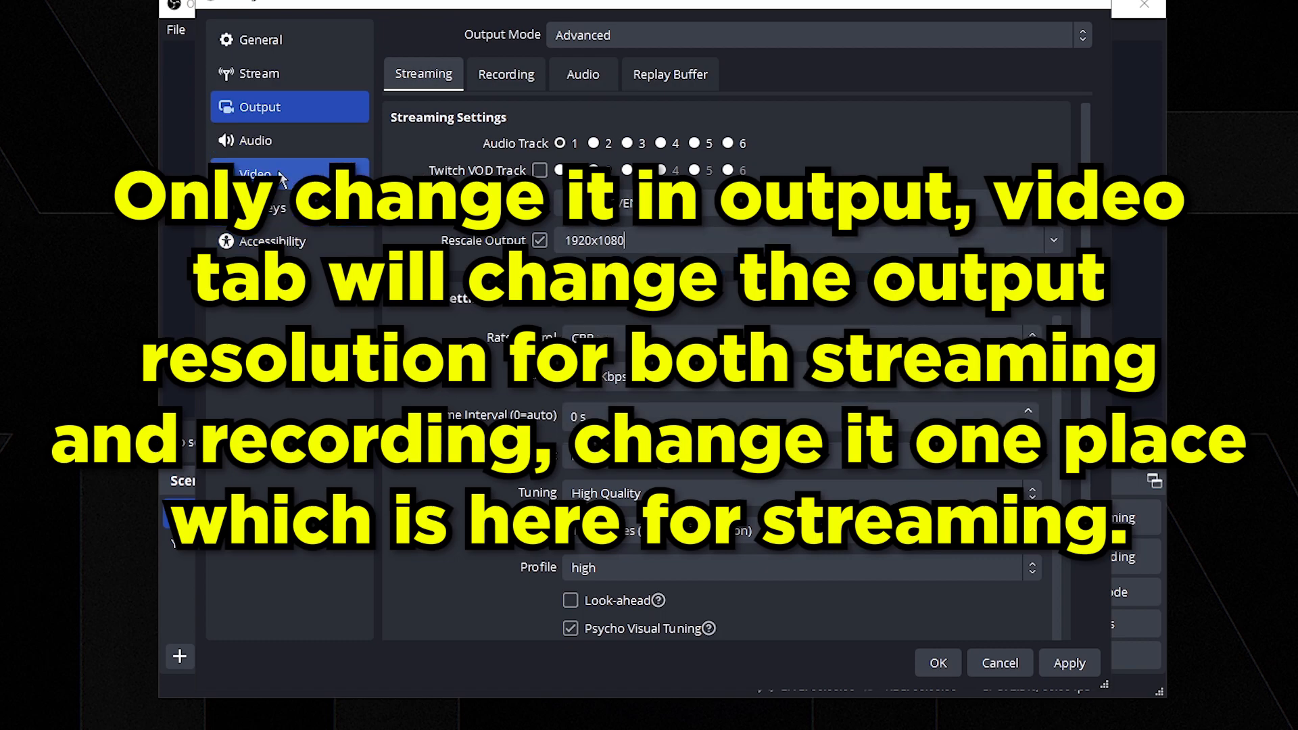
pyautogui.scroll(-3, 791, 496)
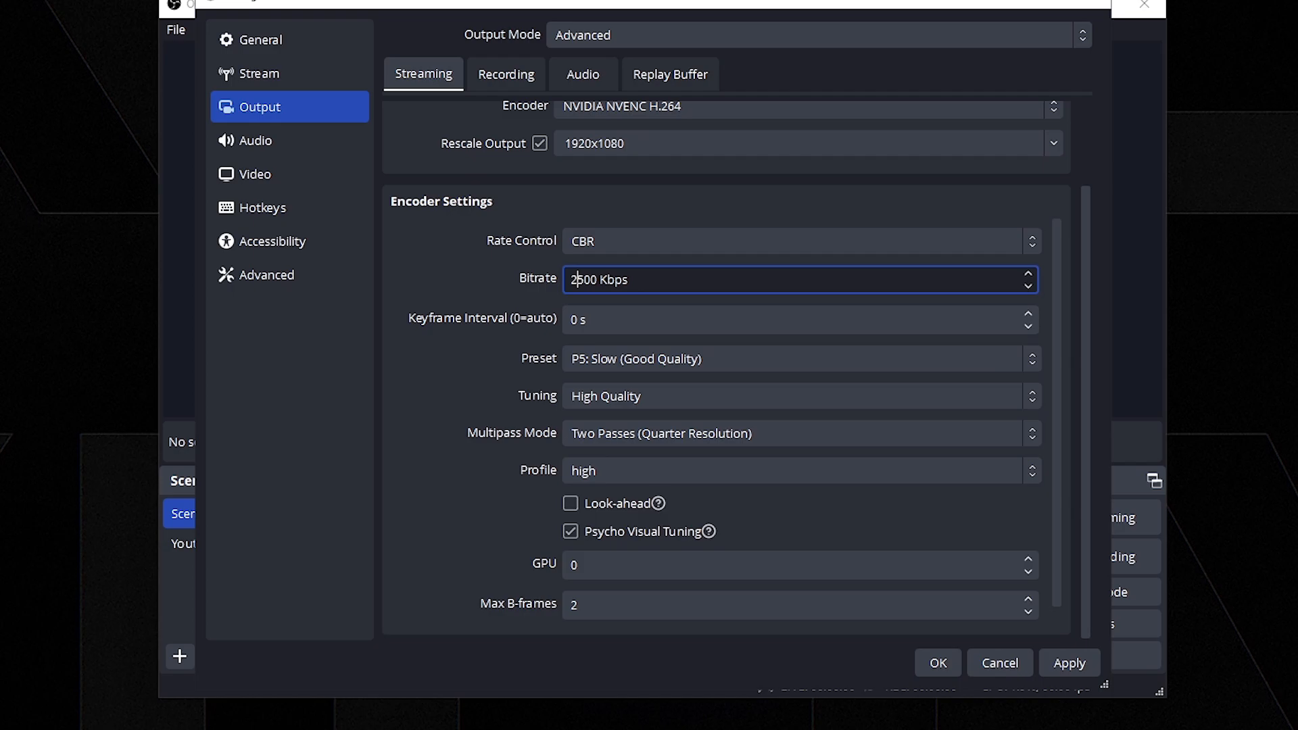
# Step: Set the streaming bitrate to 10000 Kbps
pyautogui.press('Escape')
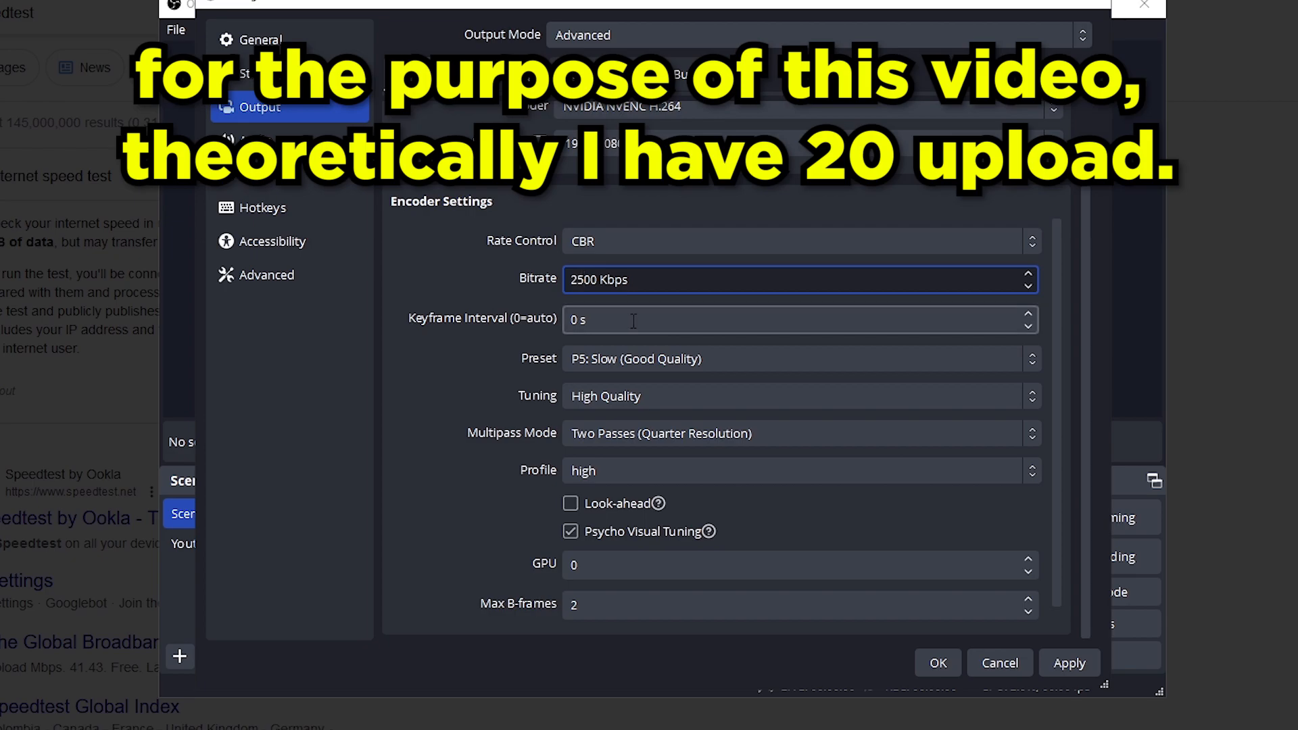
pyautogui.click(491, 292)
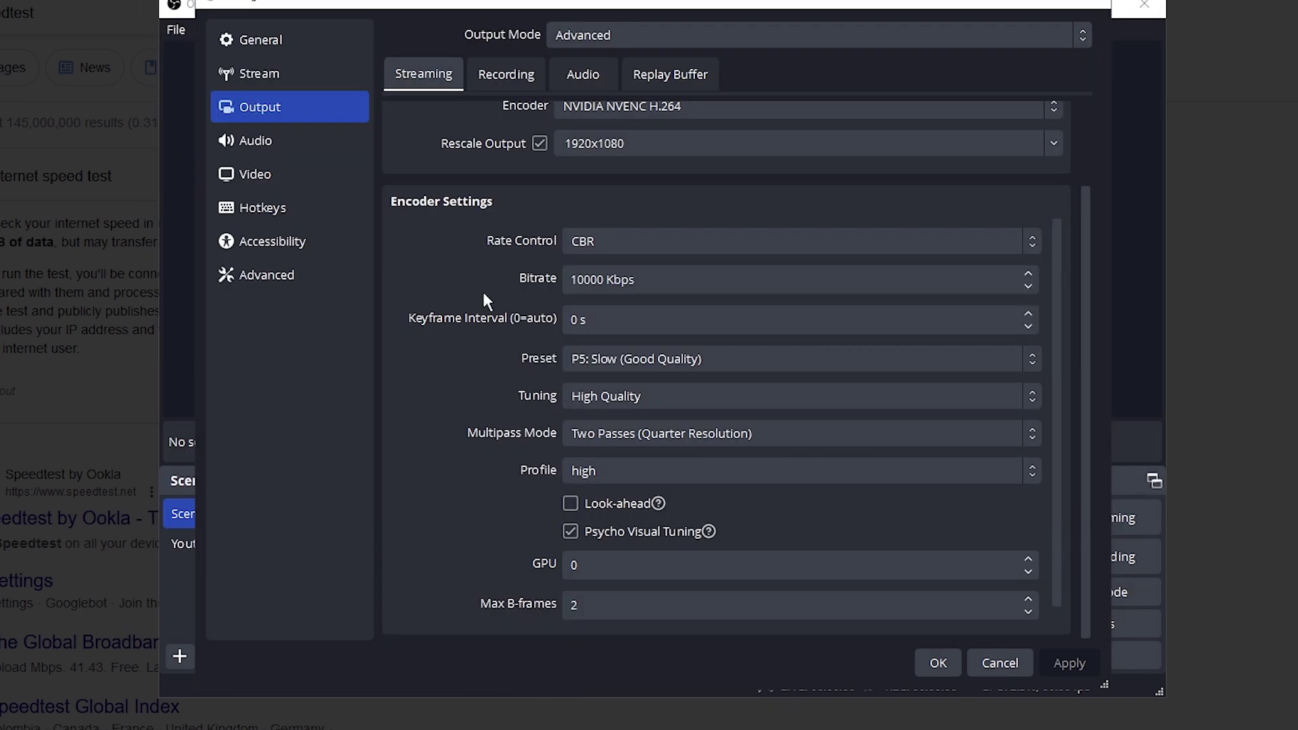
pyautogui.scroll(-1, 482, 292)
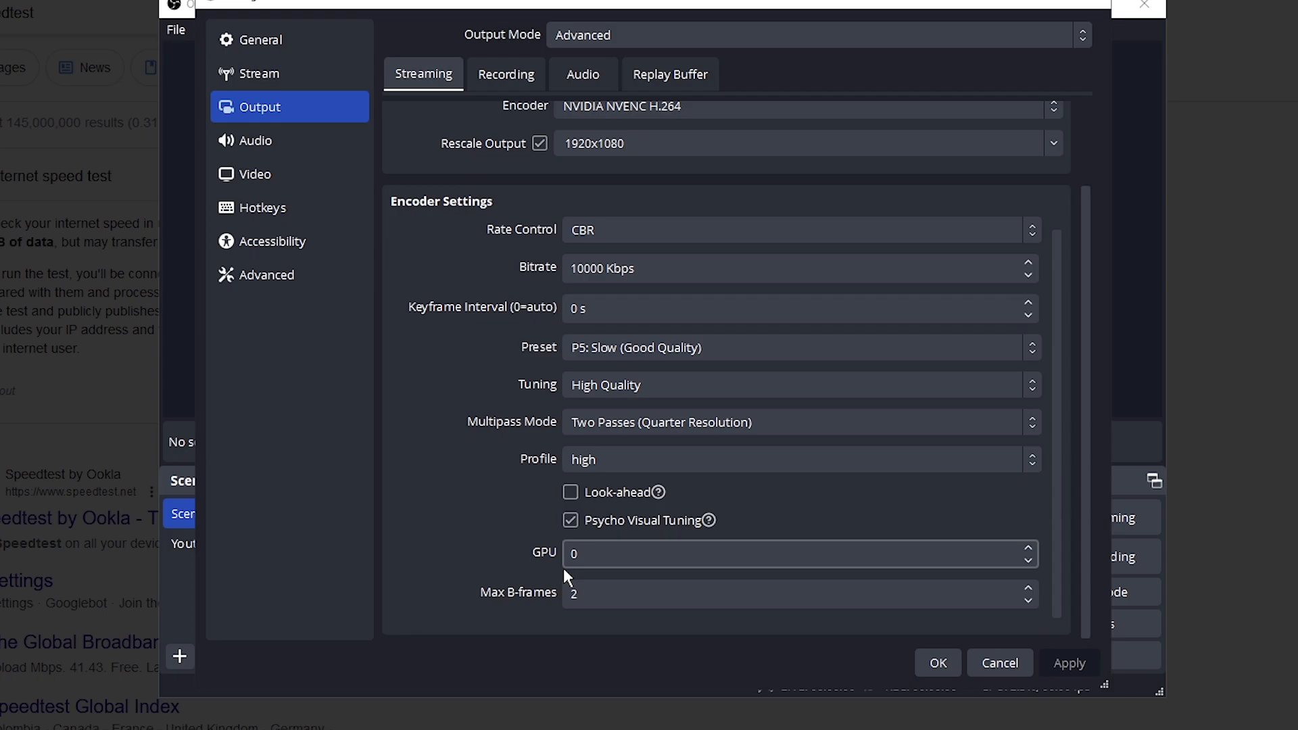
pyautogui.click(619, 350)
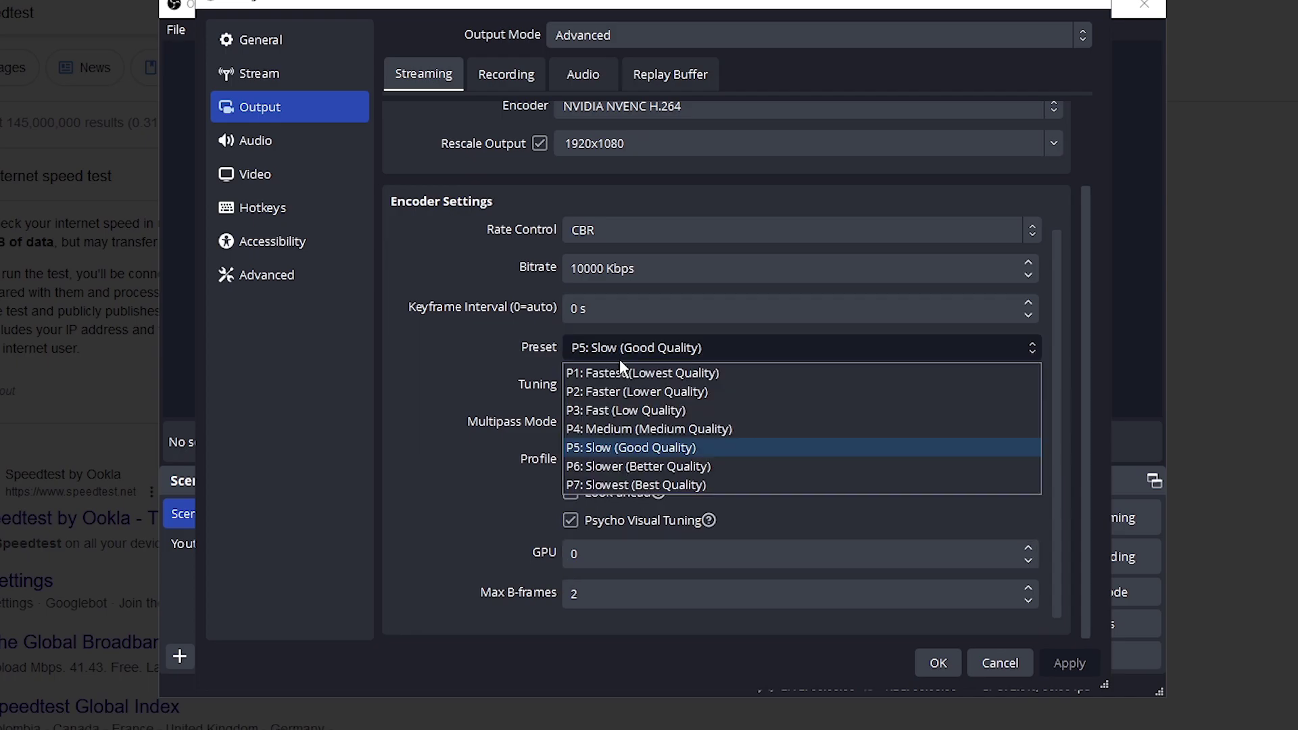
pyautogui.click(662, 356)
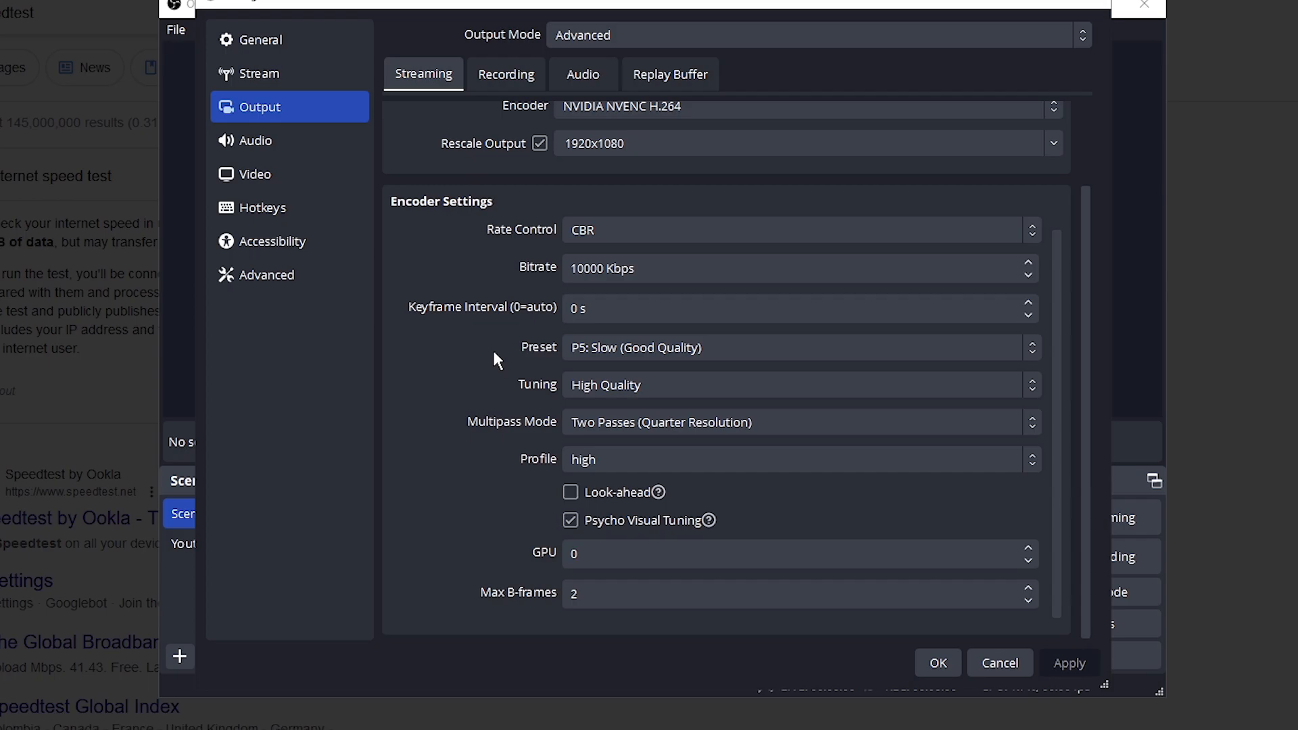
pyautogui.scroll(3, 492, 348)
pyautogui.click(801, 204)
pyautogui.click(590, 241)
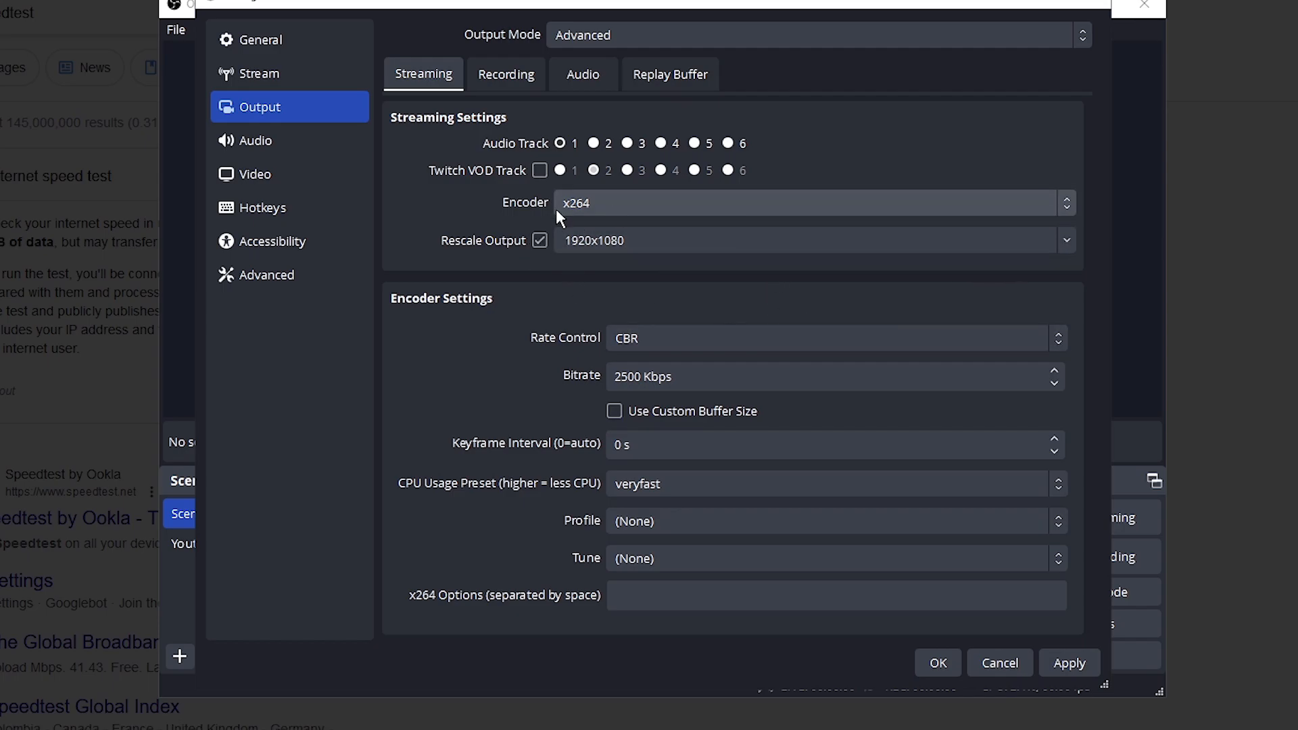
# Step: Review the x264 bitrate and CPU usage presets, leaving bitrate unchanged and preset at veryfast
pyautogui.click(621, 377)
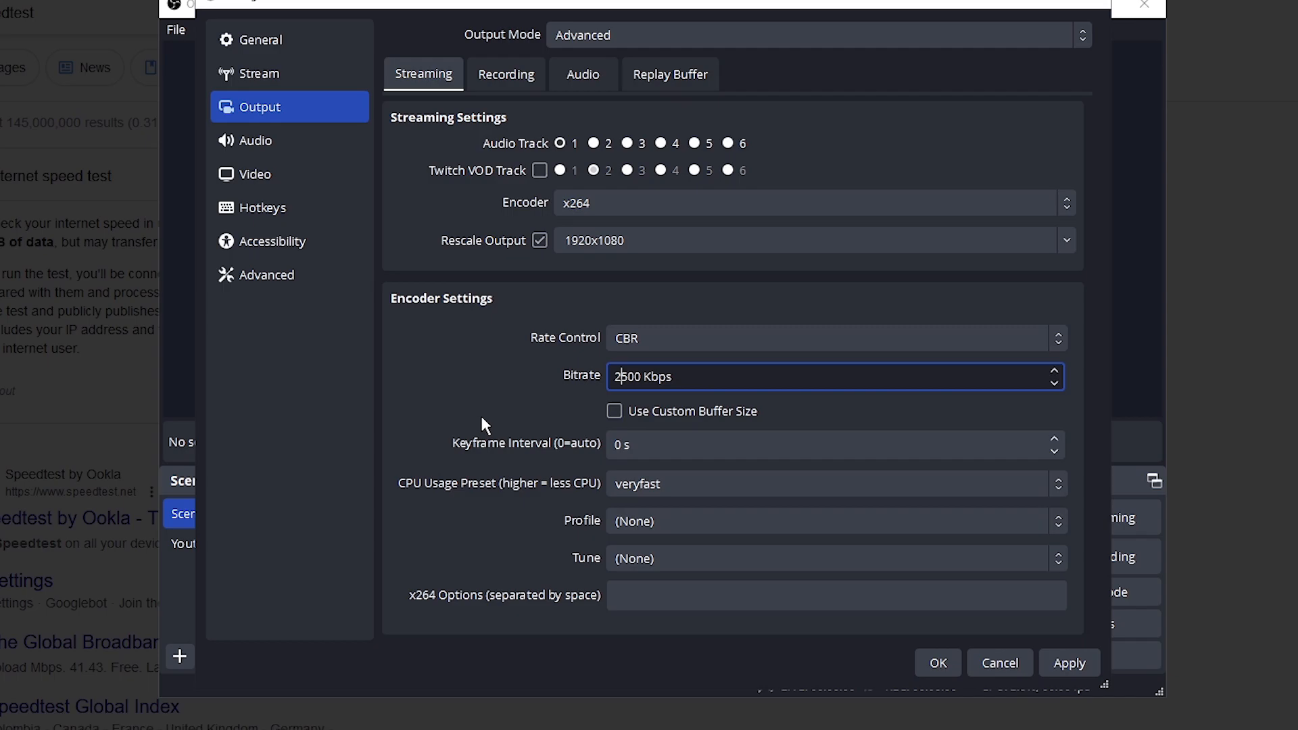
pyautogui.click(480, 414)
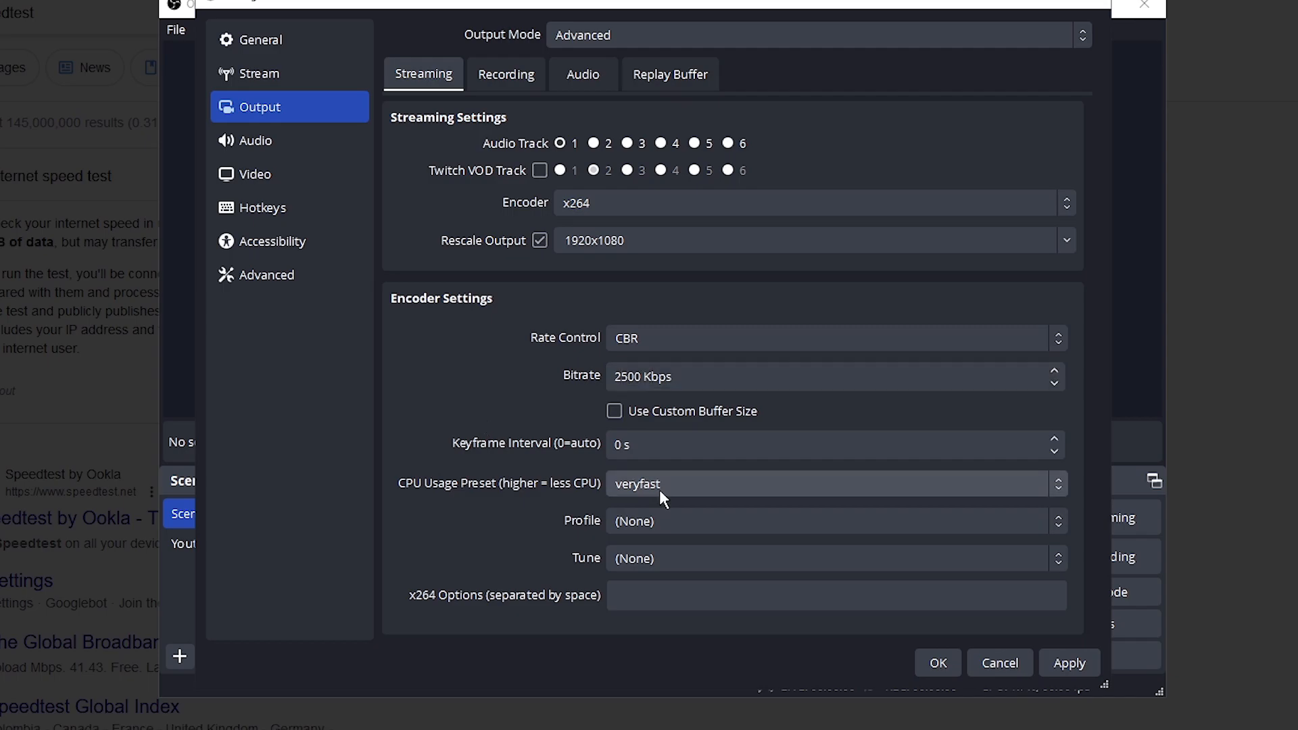
pyautogui.click(660, 490)
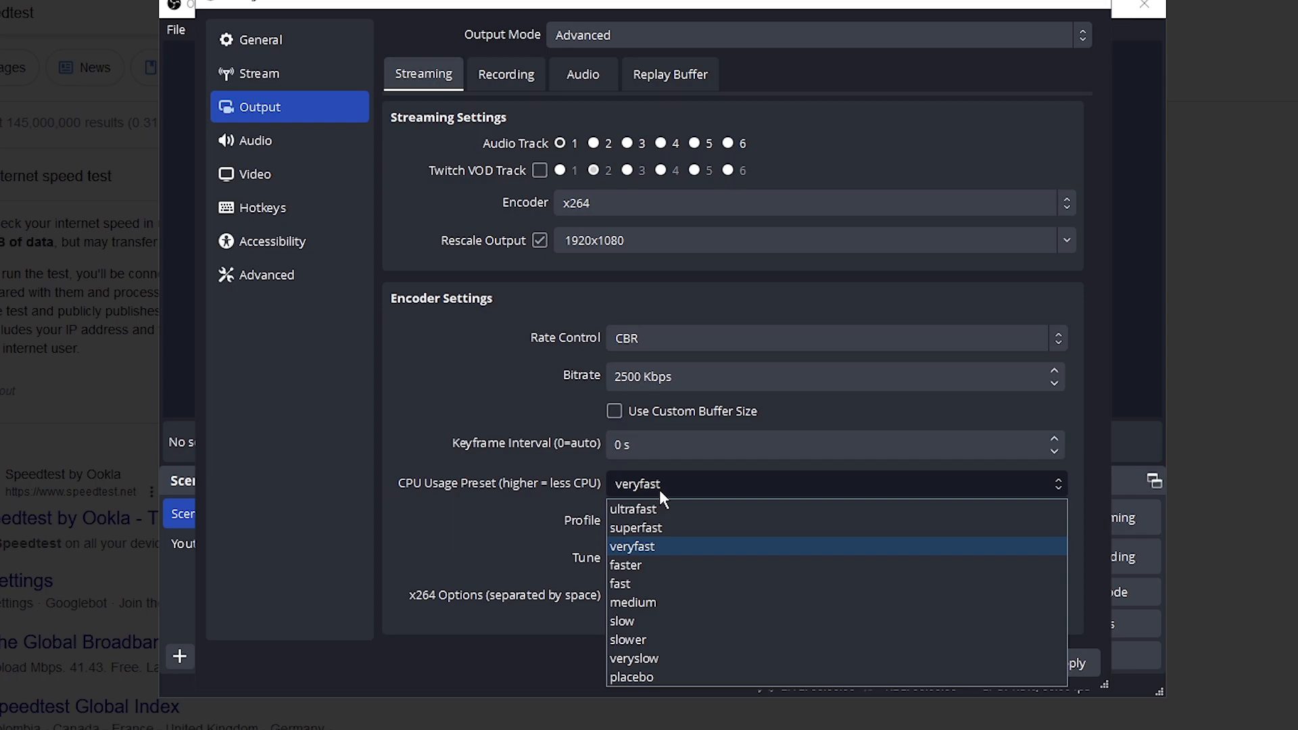
pyautogui.click(659, 490)
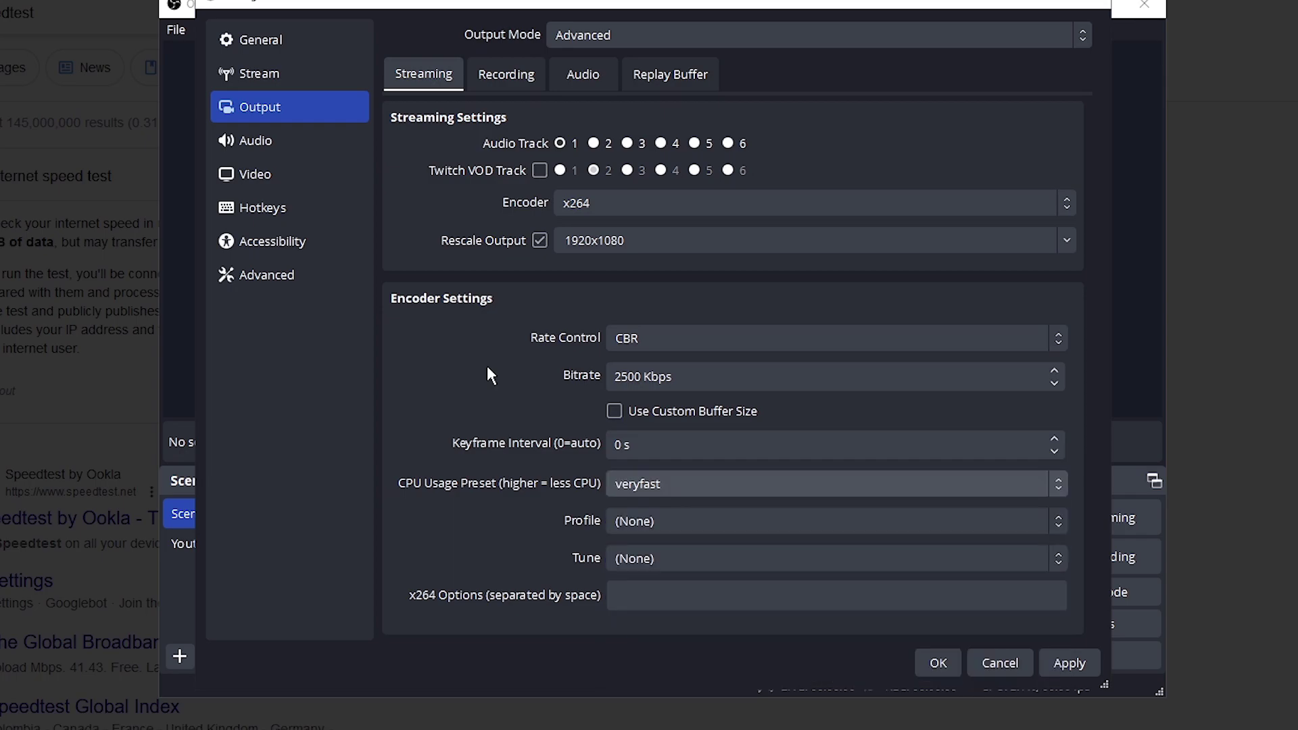
# Step: Switch the streaming encoder back to NVIDIA NVENC H.264 and apply it
pyautogui.click(587, 206)
pyautogui.click(586, 229)
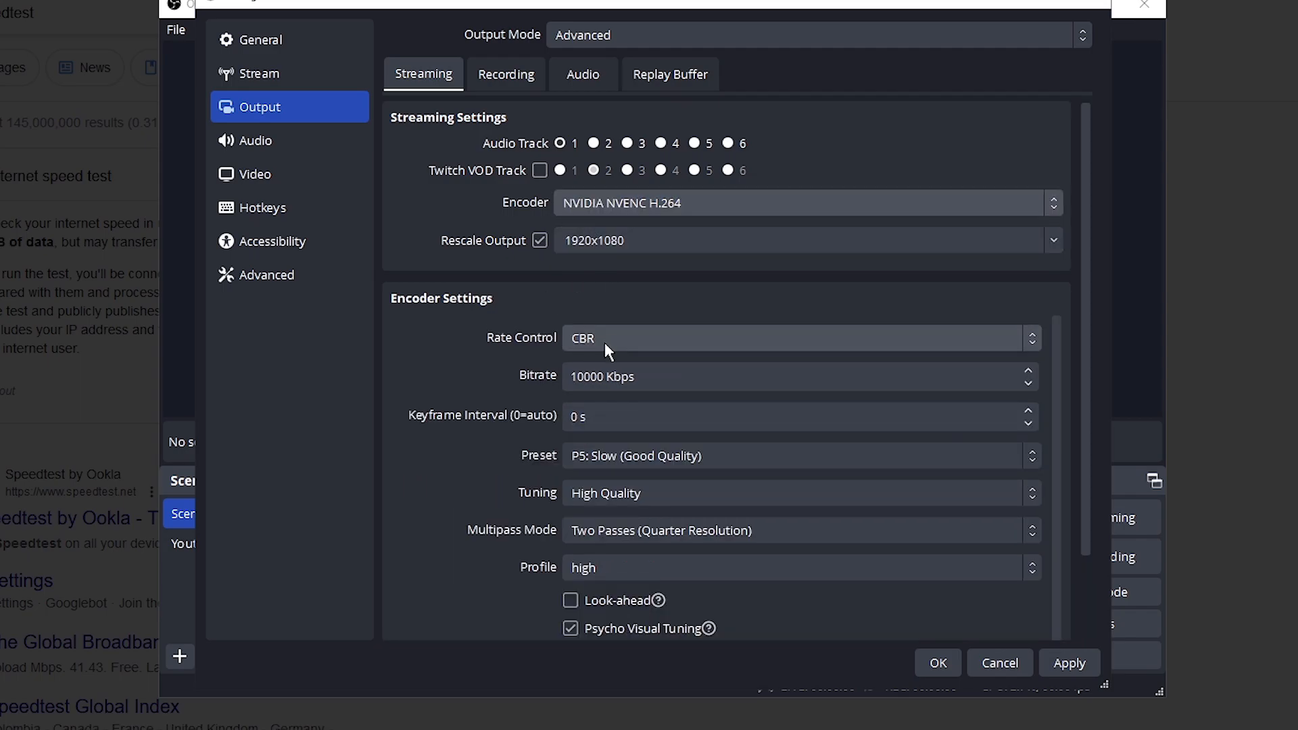
pyautogui.click(1070, 664)
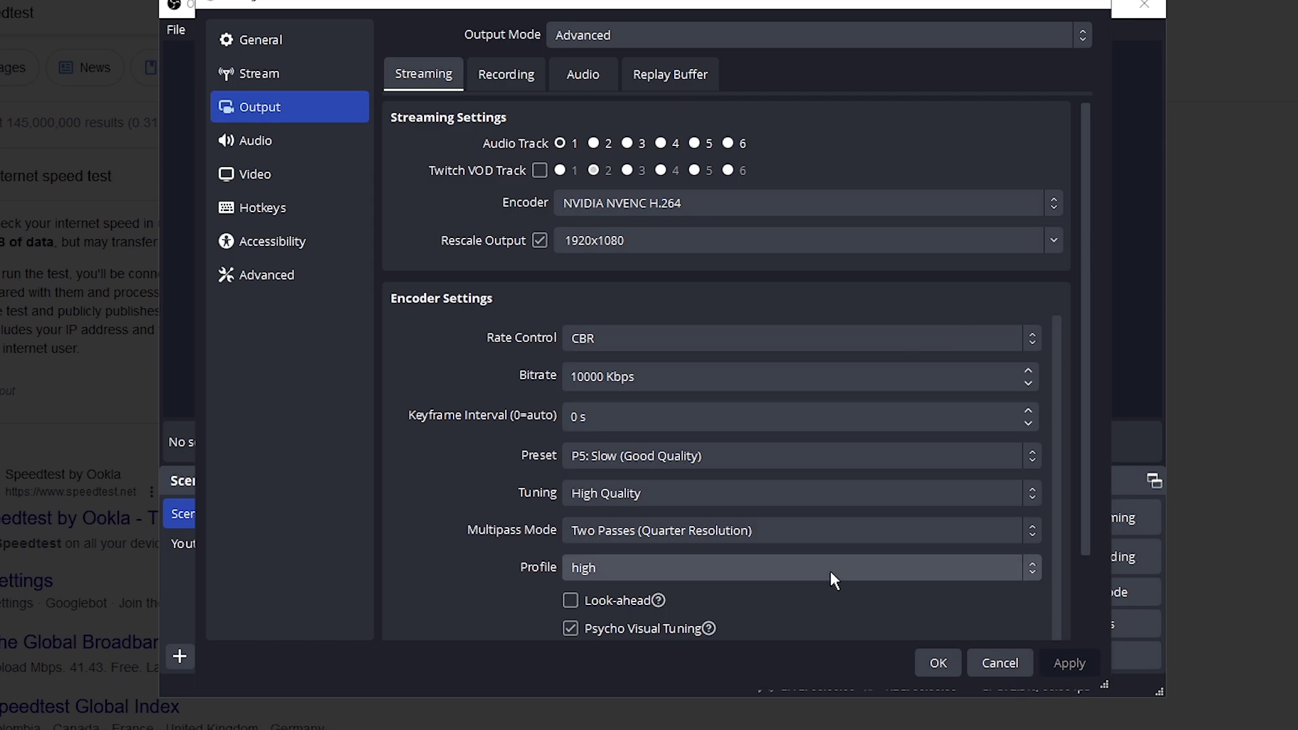
# Step: Keep Desktop Audio on the headset speakers and review the microphone device options
pyautogui.click(239, 148)
pyautogui.click(578, 197)
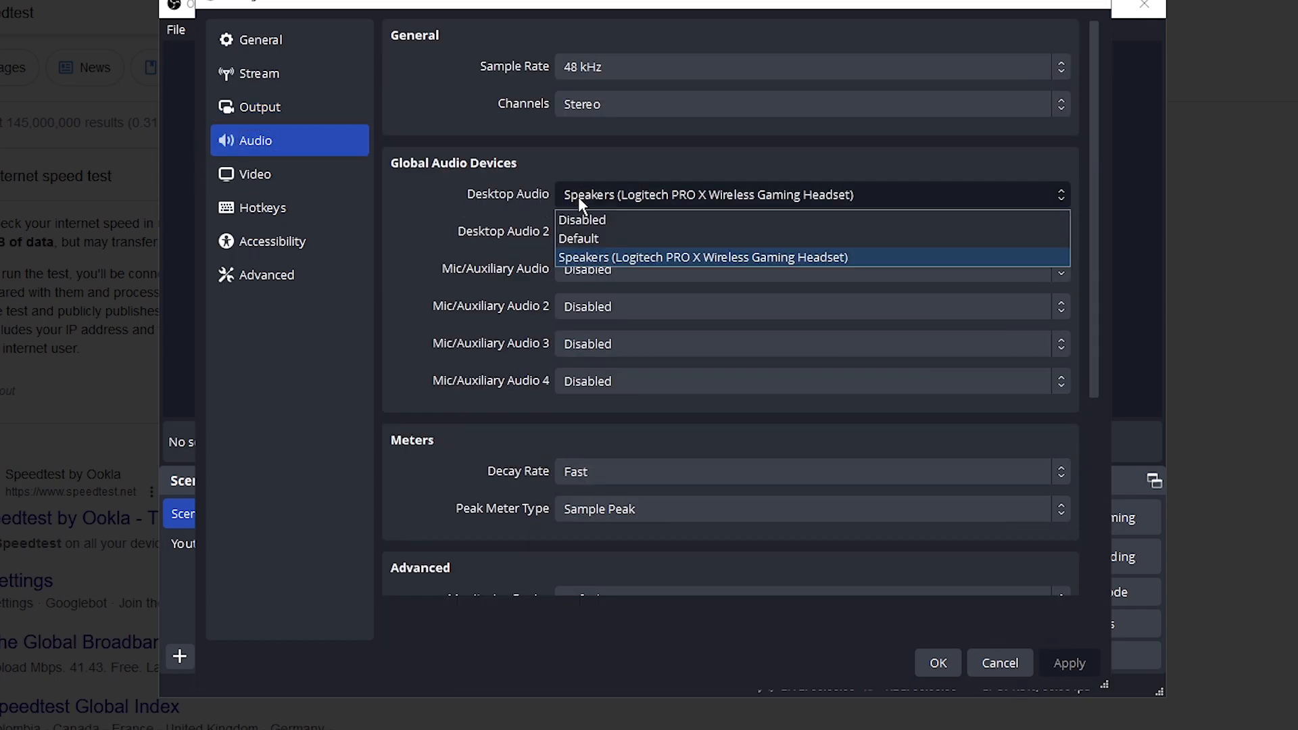
pyautogui.click(618, 196)
pyautogui.click(602, 269)
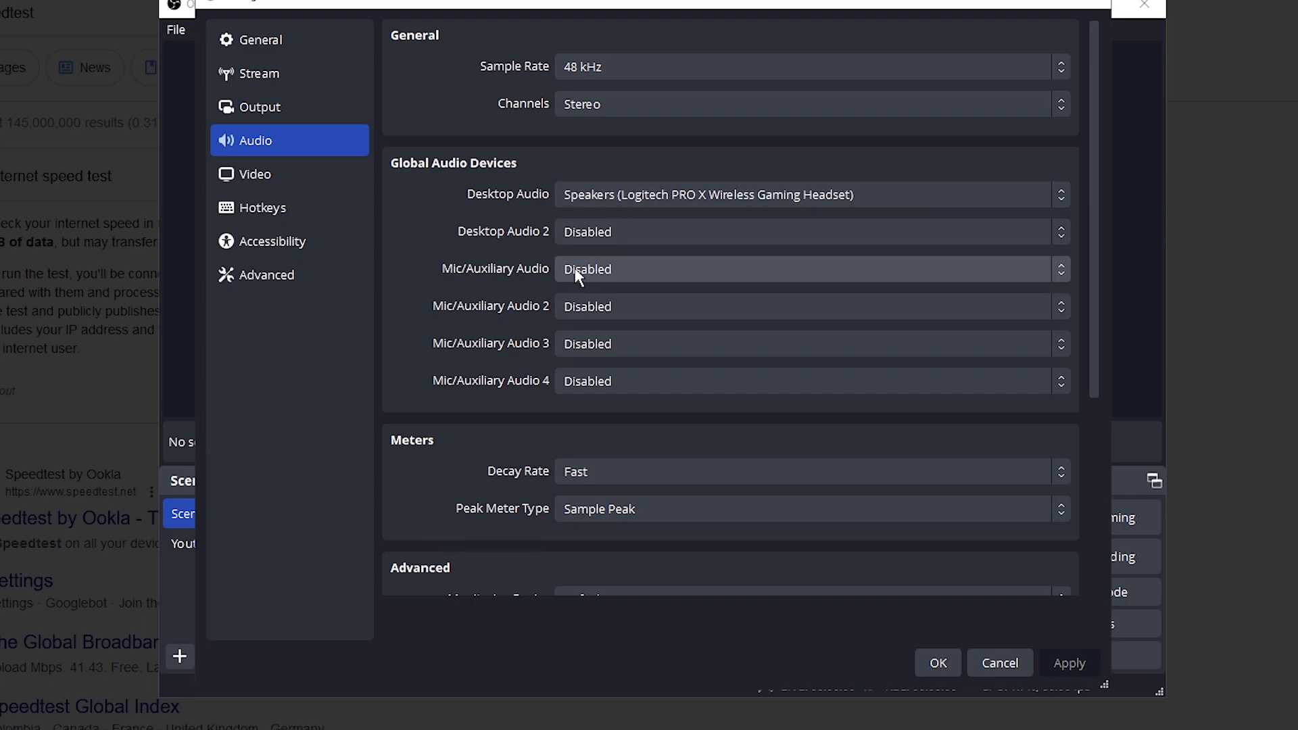
pyautogui.scroll(-2, 483, 462)
pyautogui.scroll(-3, 484, 462)
pyautogui.scroll(-1, 482, 462)
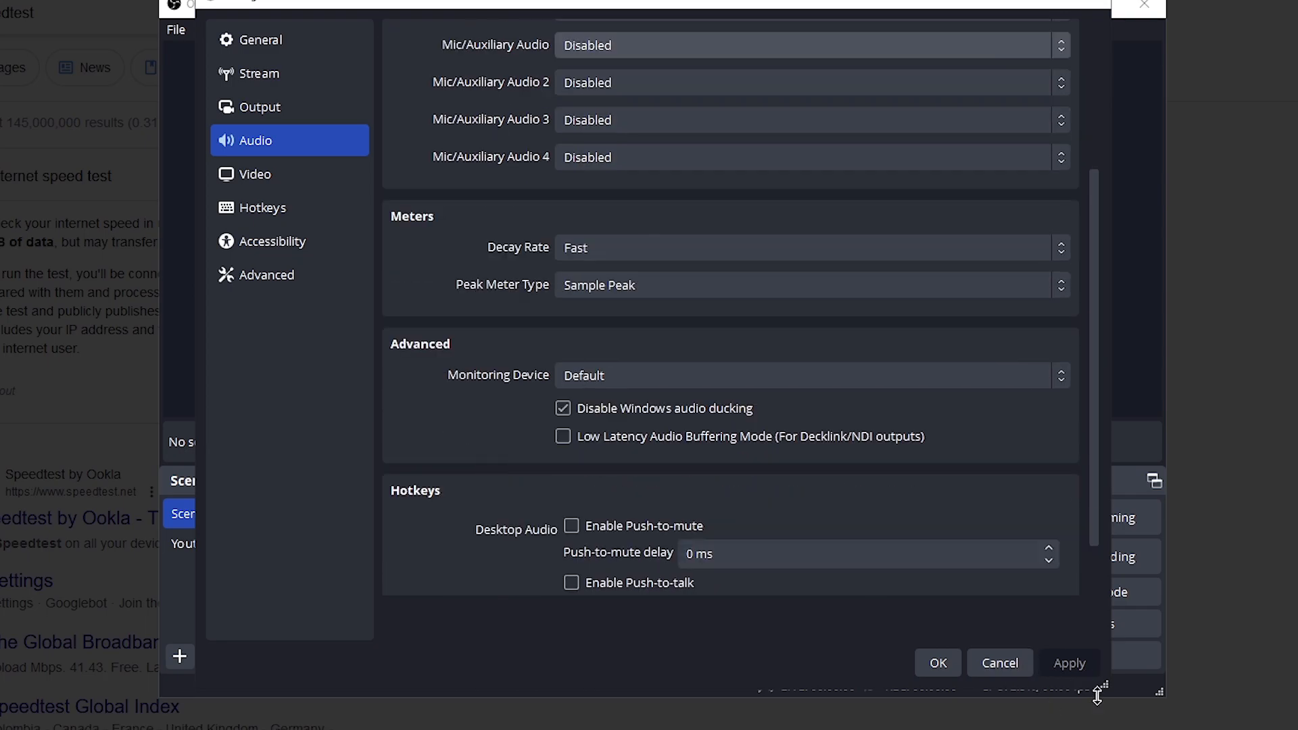
# Step: Set the video frame rate to 30 FPS and apply it
pyautogui.click(276, 177)
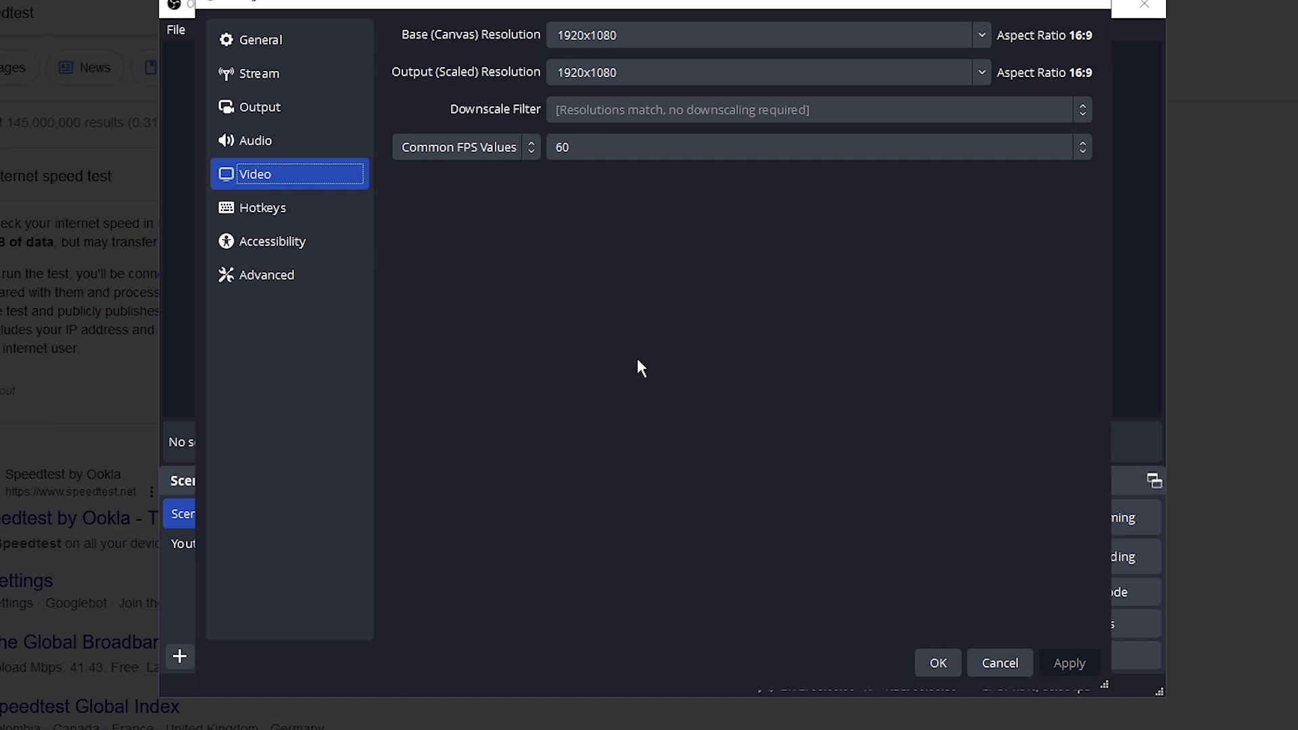
pyautogui.click(594, 148)
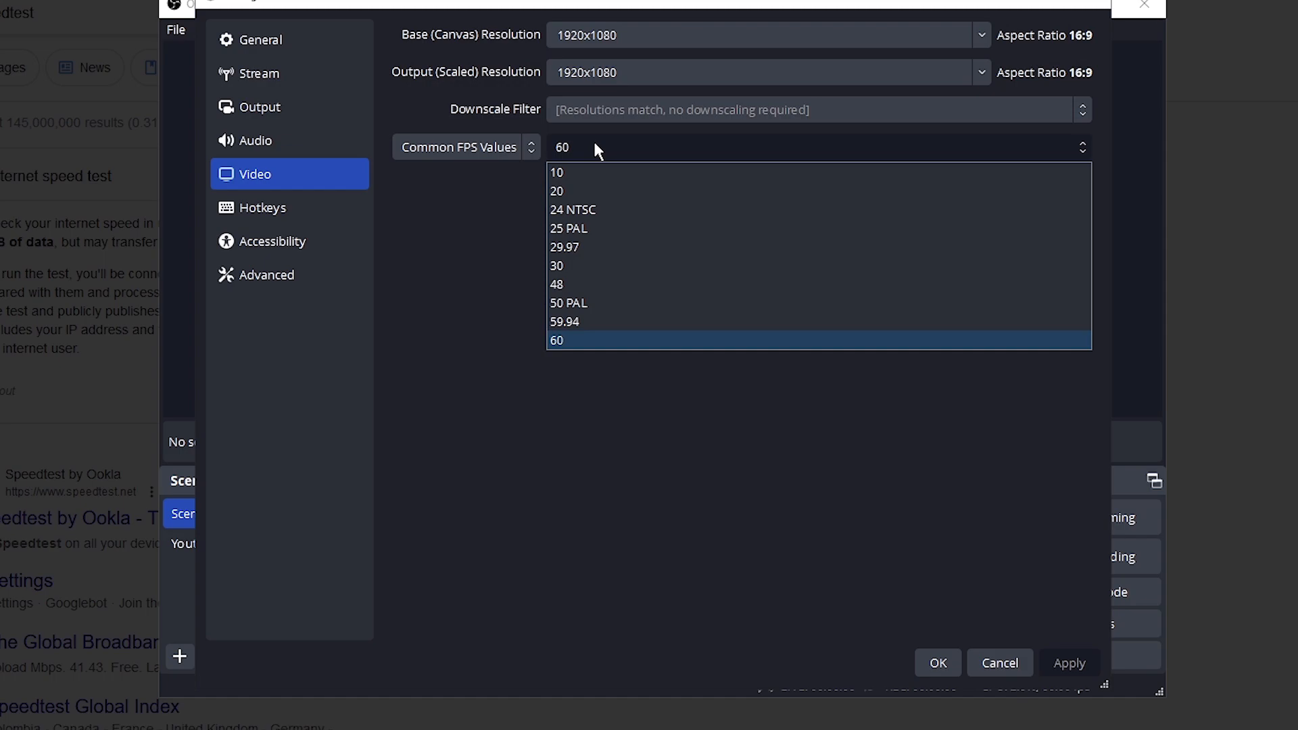
pyautogui.click(560, 266)
pyautogui.click(1070, 662)
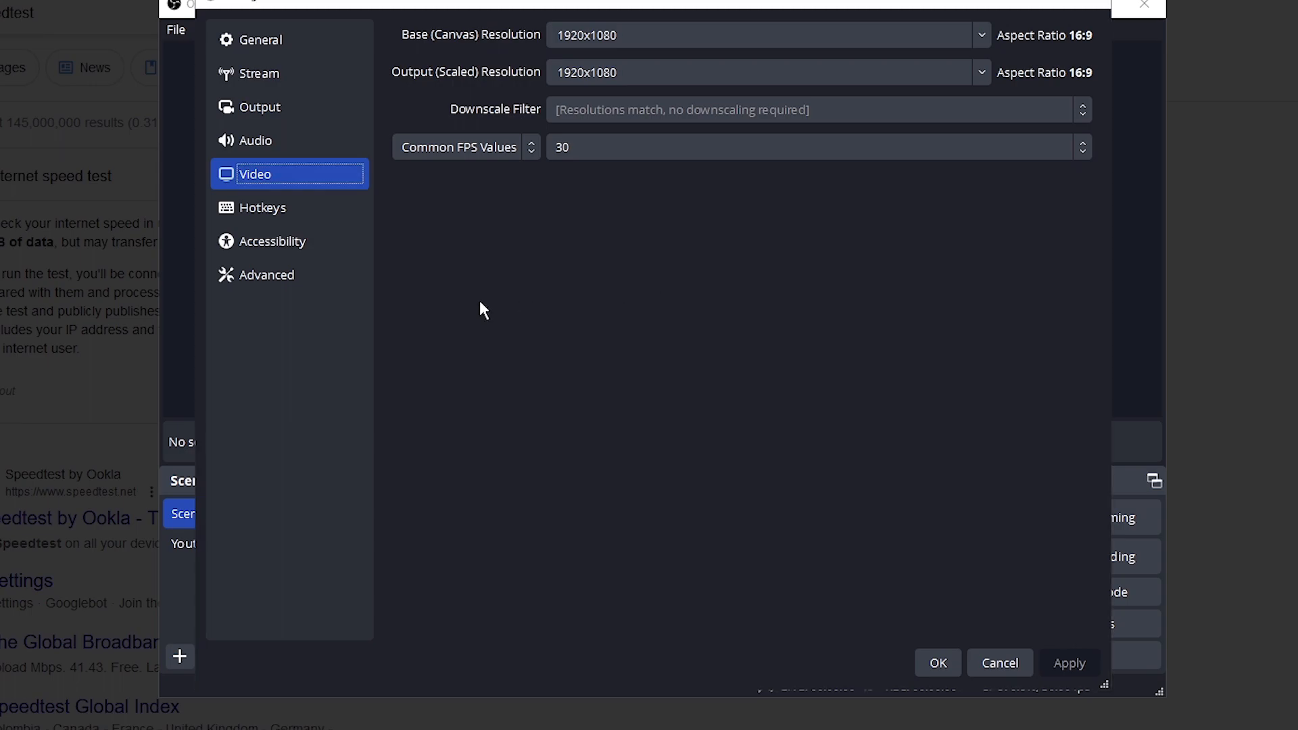
# Step: Leave browser source hardware acceleration off on the Advanced page and save with OK
pyautogui.click(227, 279)
pyautogui.scroll(-8, 608, 355)
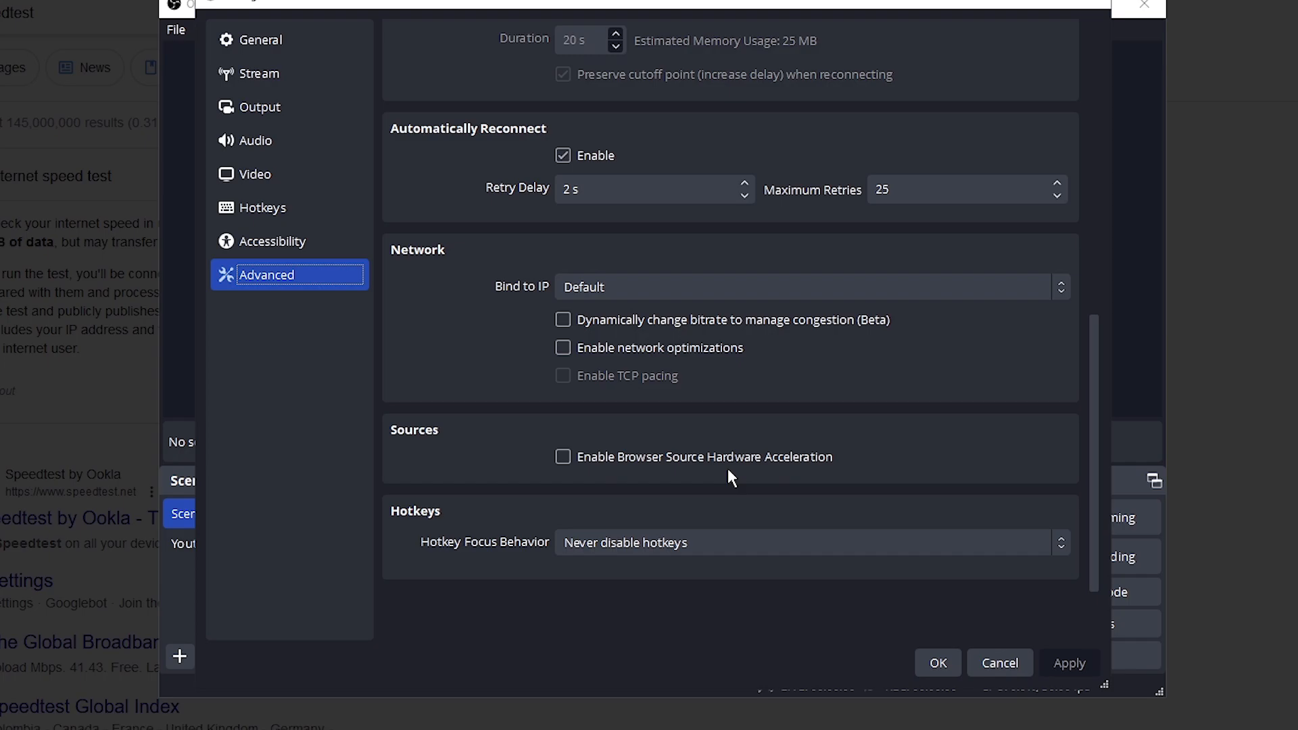
pyautogui.scroll(4, 507, 486)
pyautogui.scroll(3, 492, 466)
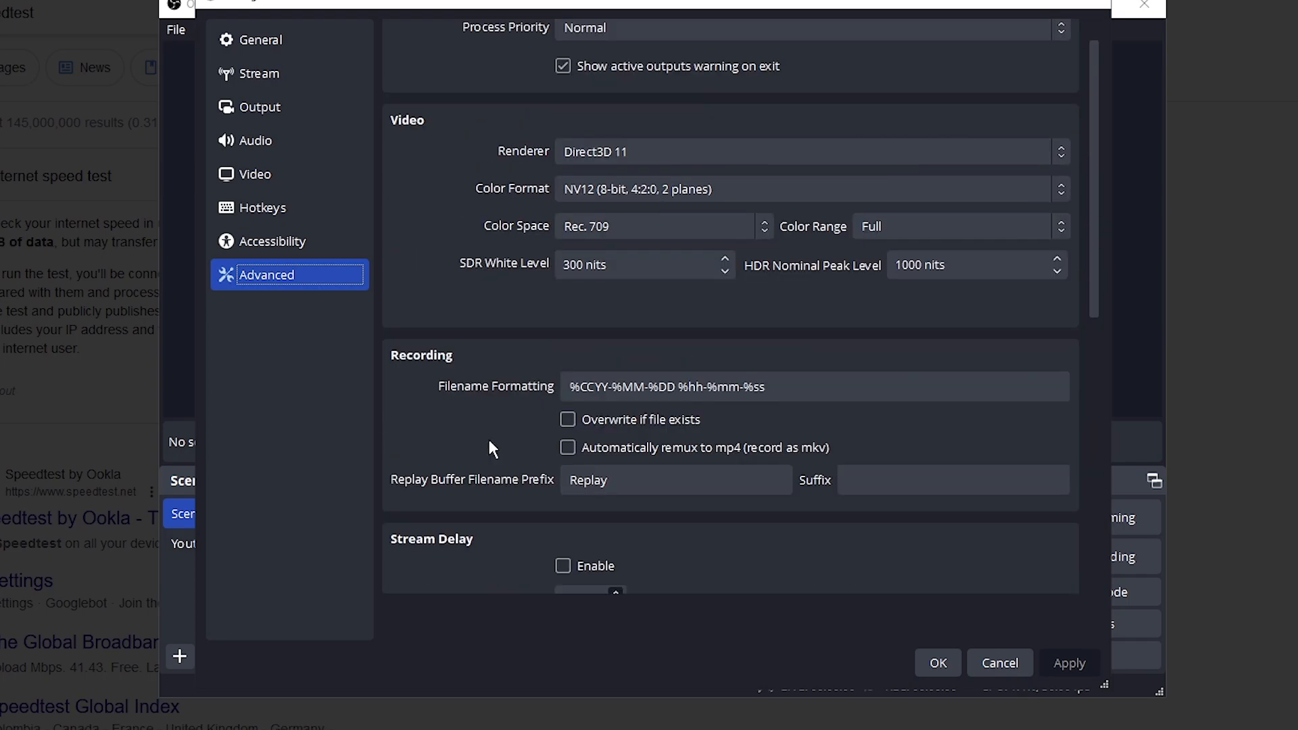
pyautogui.scroll(2, 508, 354)
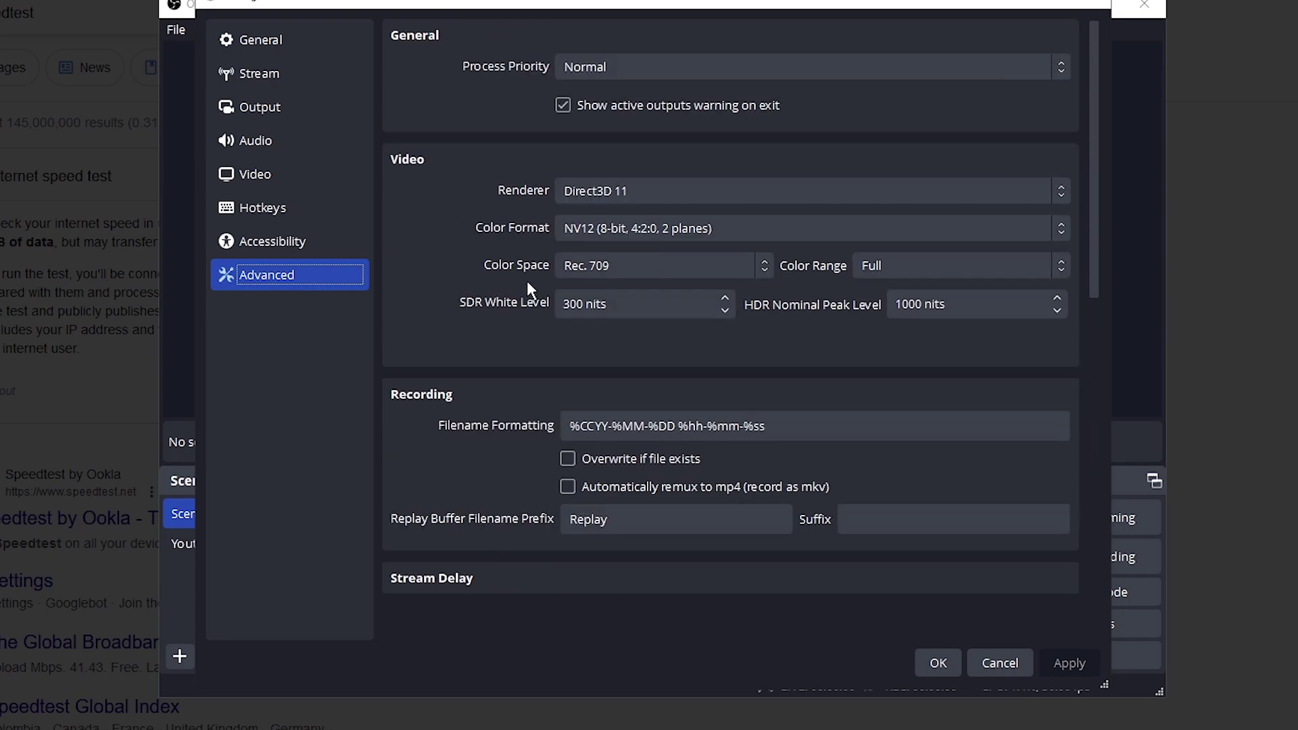
pyautogui.click(938, 663)
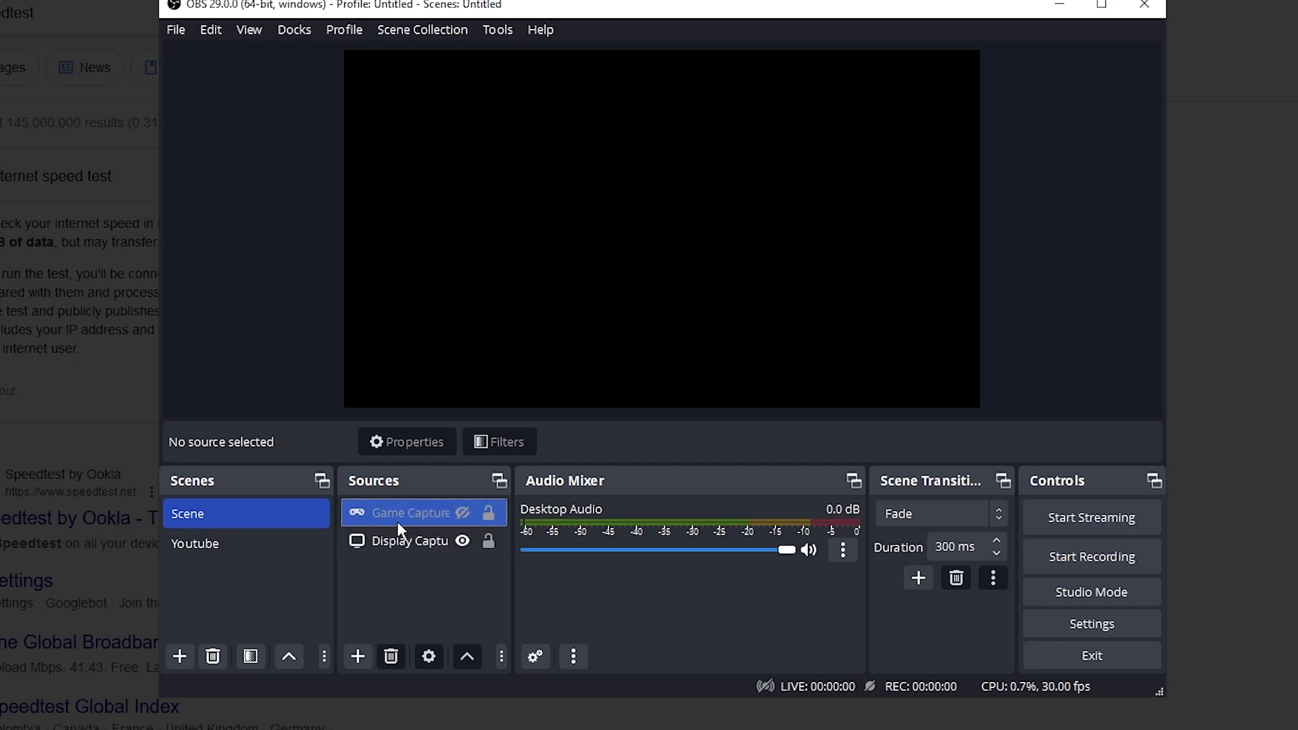
# Step: Disable the preview from its context menu so the window shows it as disabled
pyautogui.rightClick(528, 190)
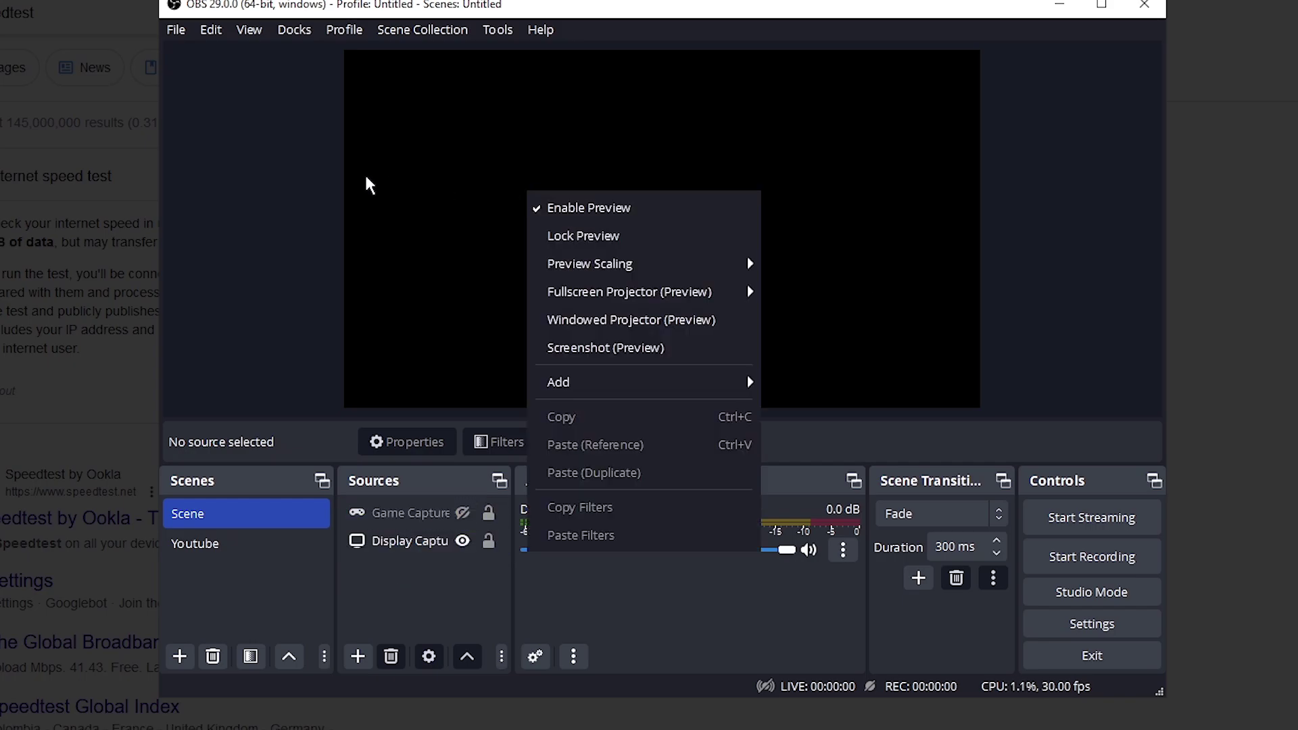
pyautogui.click(575, 210)
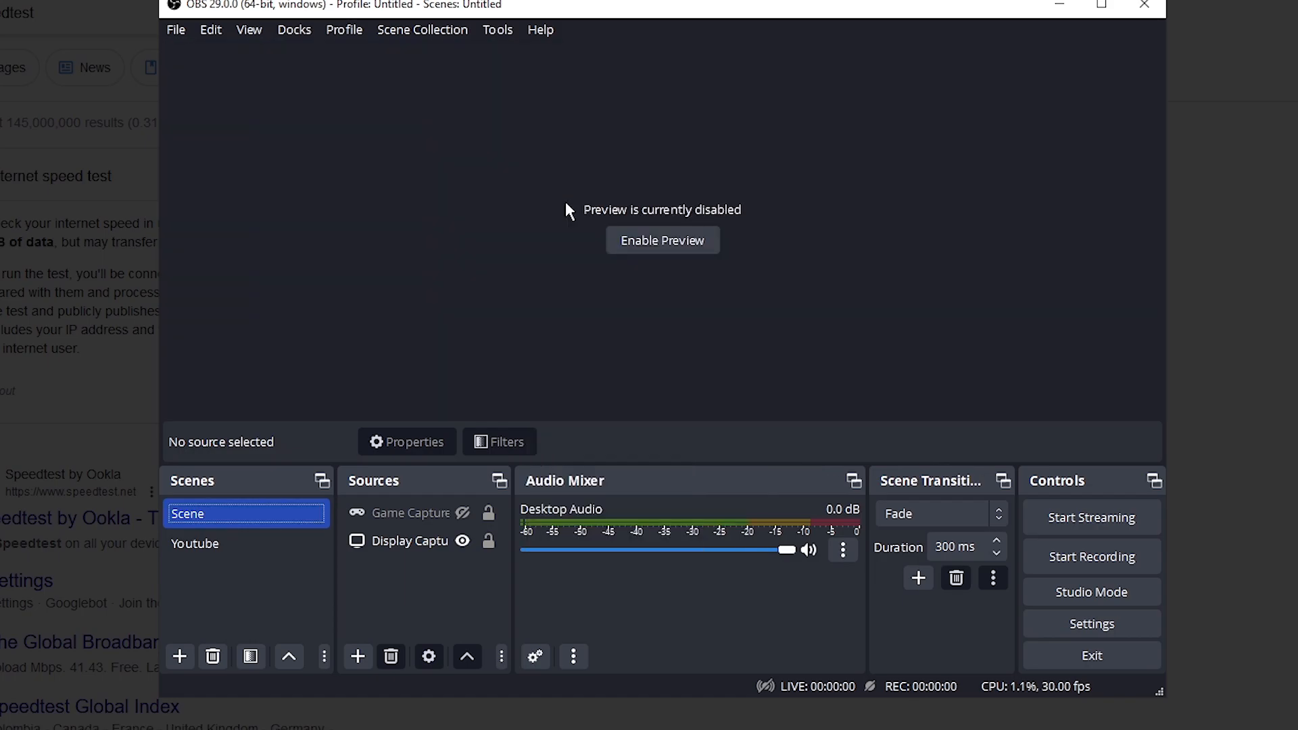